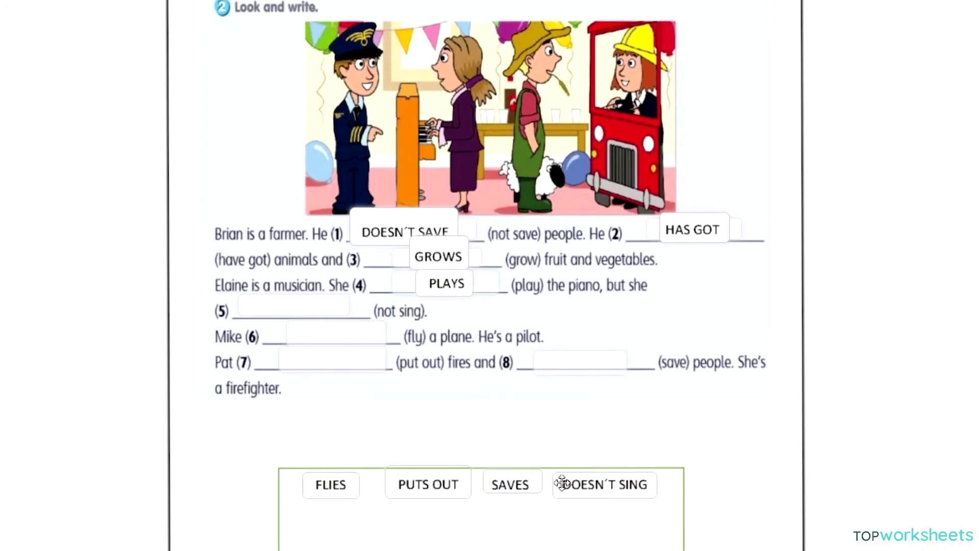
# Fill blanks 5 and 6 with DOESN'T SING and FLIES, then match four sentences to their pictures.
pyautogui.moveTo(561, 482); pyautogui.dragTo(275, 304)
pyautogui.moveTo(326, 485); pyautogui.dragTo(325, 328)
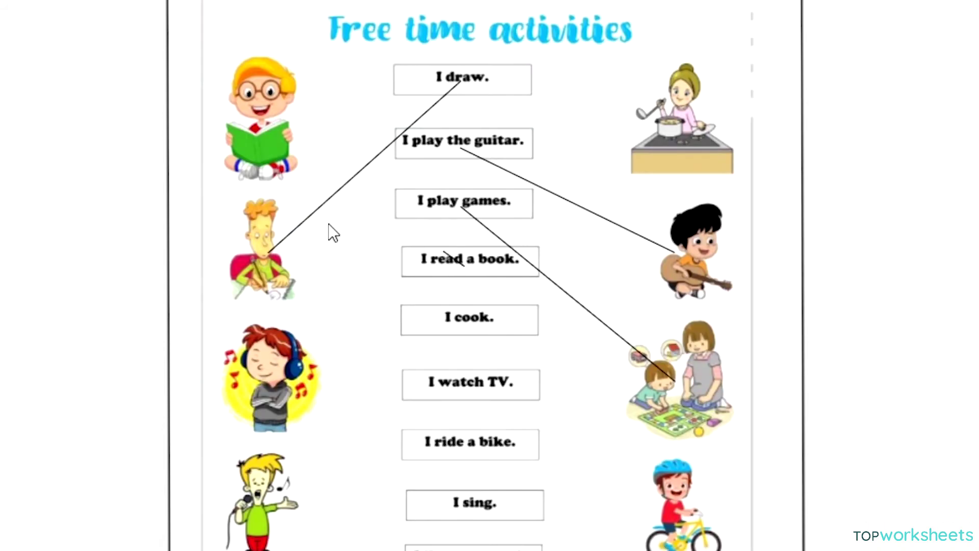
pyautogui.moveTo(463, 265); pyautogui.dragTo(267, 119)
pyautogui.moveTo(469, 317)
pyautogui.mouseDown()
pyautogui.moveTo(607, 170)
pyautogui.moveTo(673, 125)
pyautogui.mouseUp()
pyautogui.moveTo(463, 385); pyautogui.dragTo(334, 550)
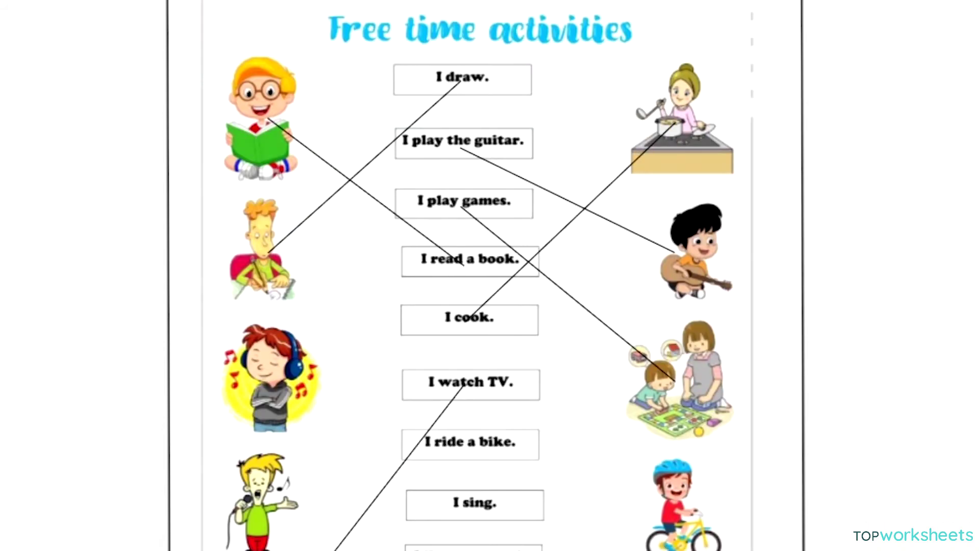
pyautogui.moveTo(509, 447); pyautogui.dragTo(663, 527)
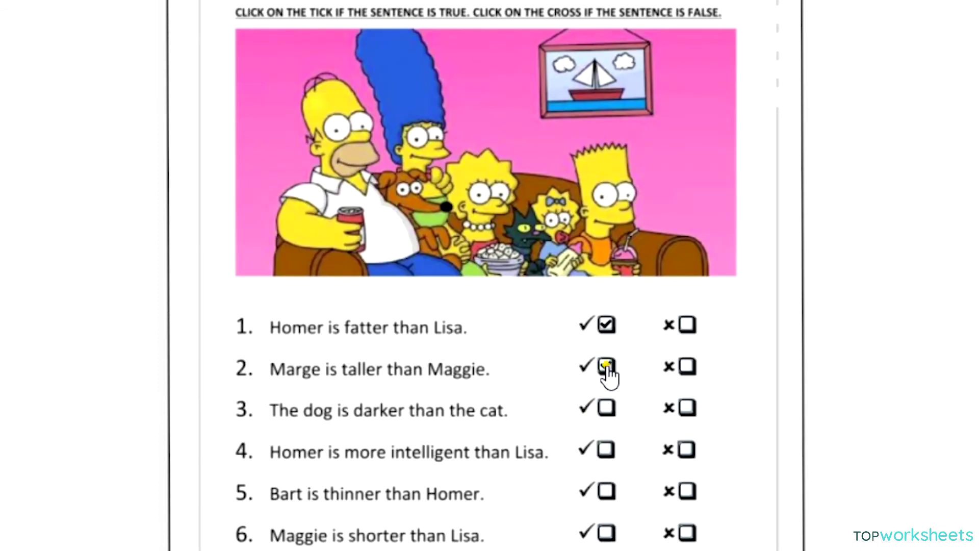
# Mark demo sentences 2, 5 and 6 true, and 3 and 4 false.
pyautogui.click(606, 366)
pyautogui.click(686, 408)
pyautogui.click(687, 450)
pyautogui.click(607, 491)
pyautogui.click(606, 533)
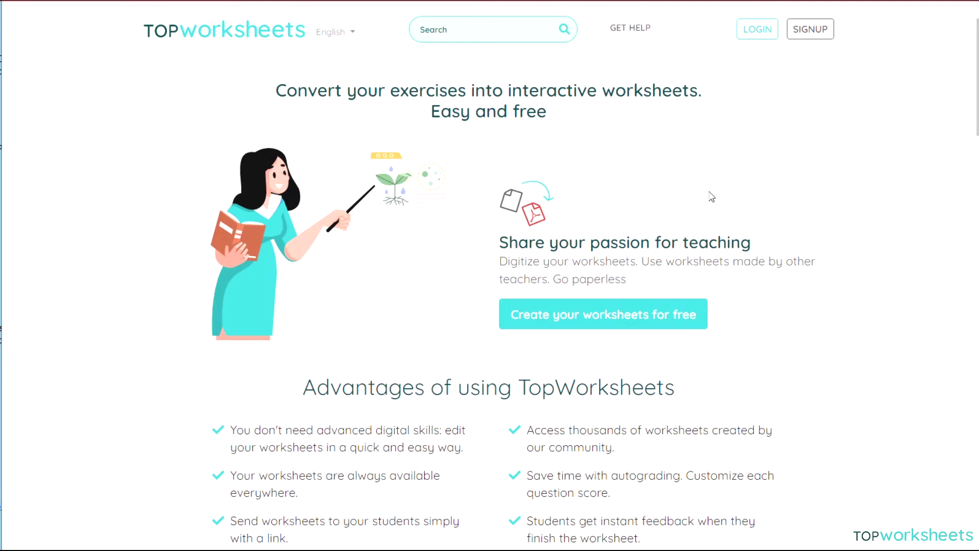
# Sign up as a teacher and reach the new-worksheet setup page.
pyautogui.click(827, 29)
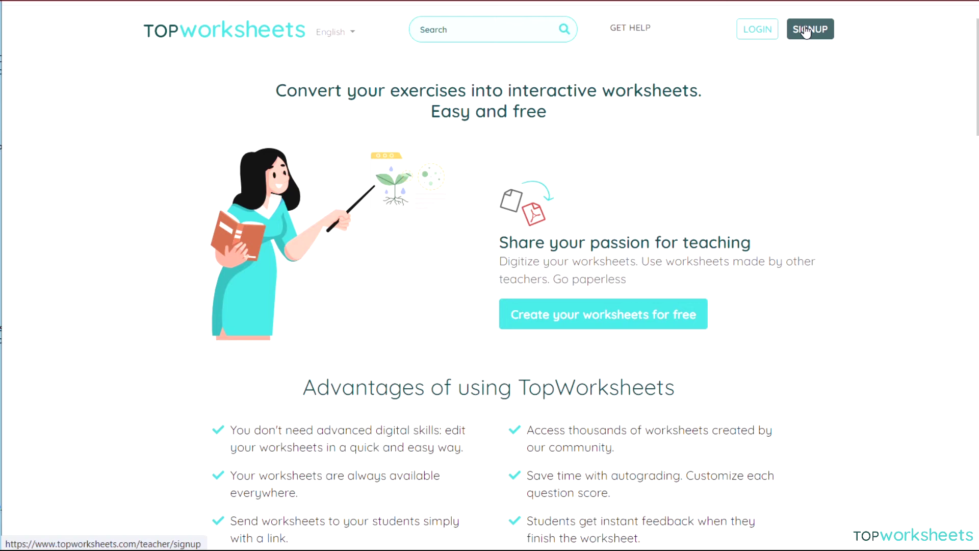
pyautogui.click(807, 30)
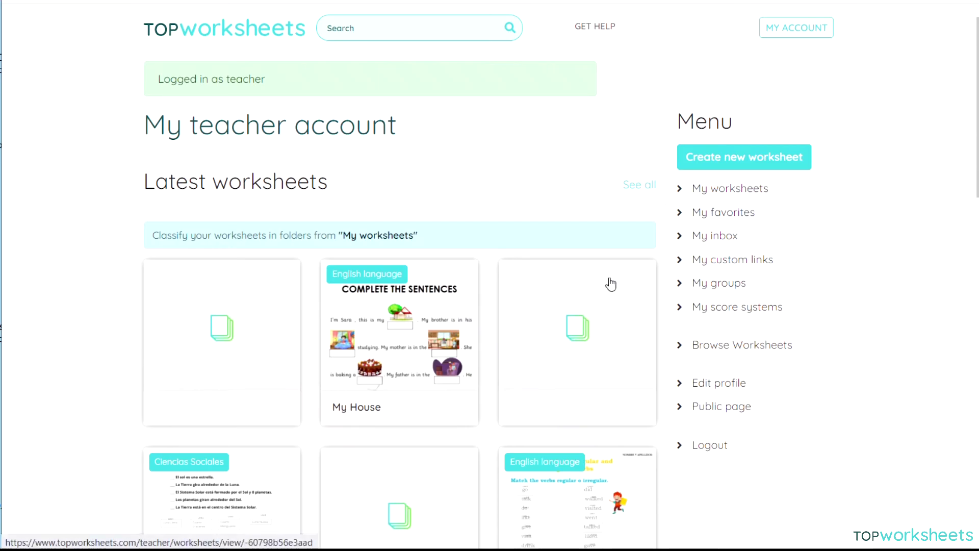
pyautogui.click(730, 162)
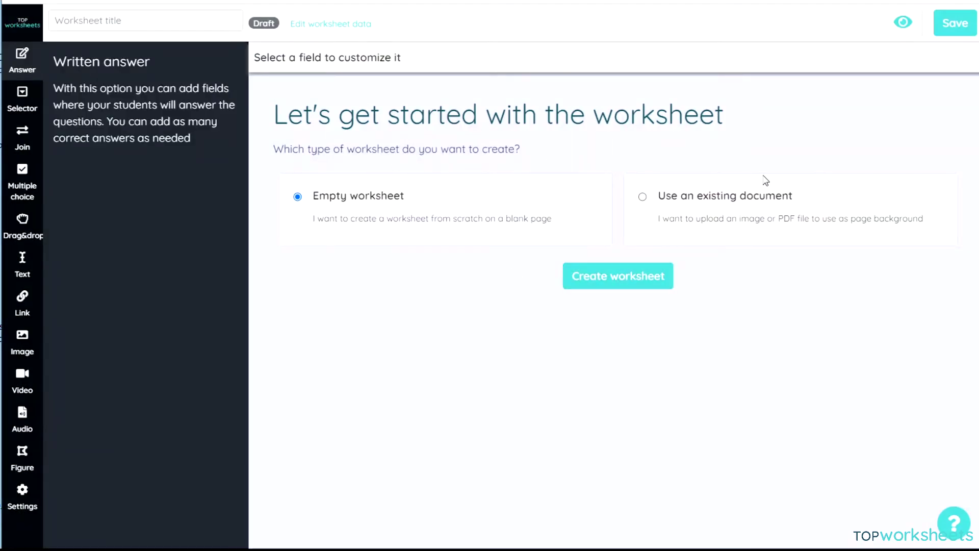
# Import 1.jpg as the first worksheet page, then begin adding another page from an existing document.
pyautogui.click(643, 198)
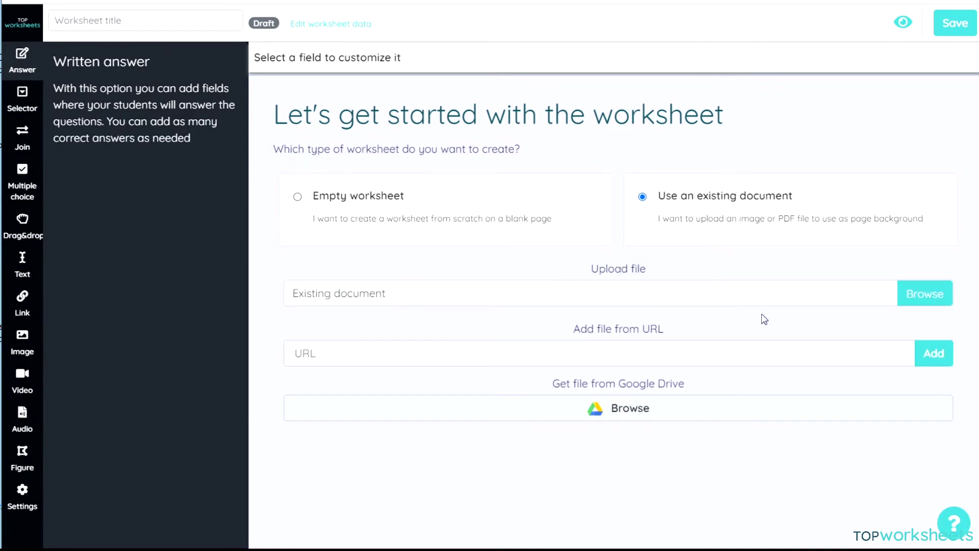
pyautogui.click(928, 301)
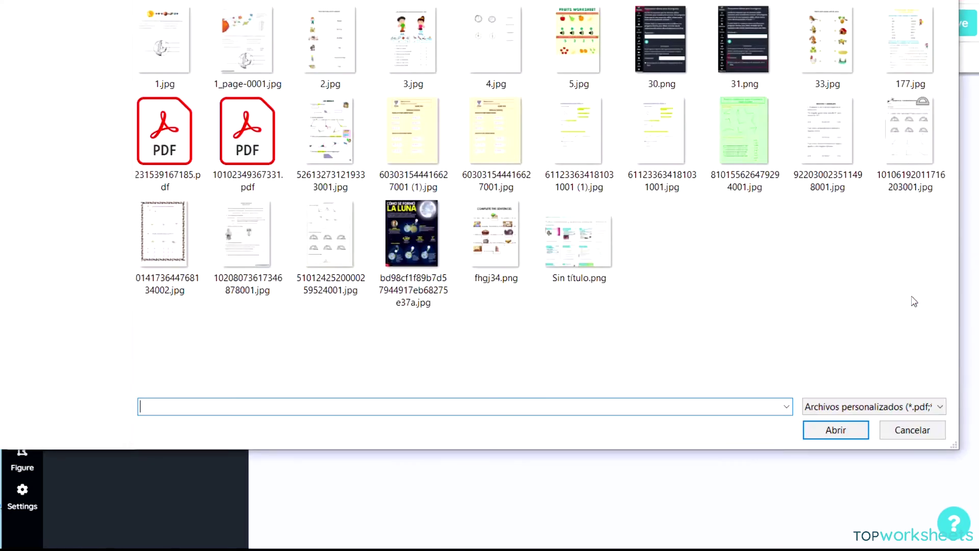
pyautogui.doubleClick(153, 46)
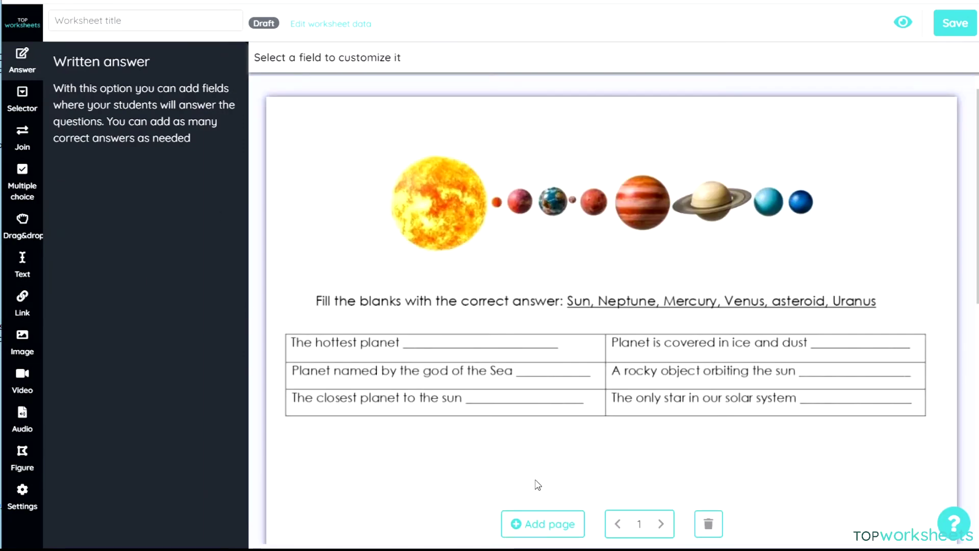
pyautogui.click(548, 522)
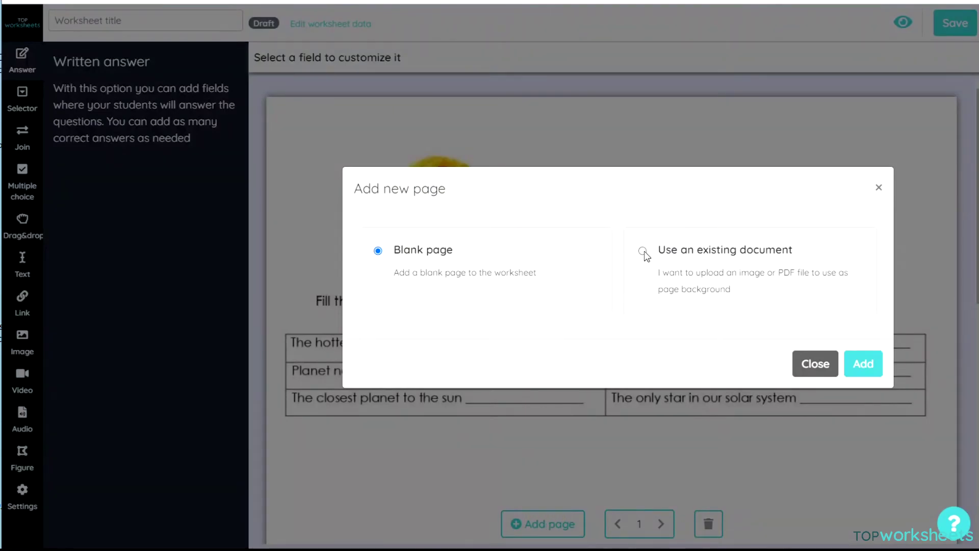
pyautogui.click(644, 252)
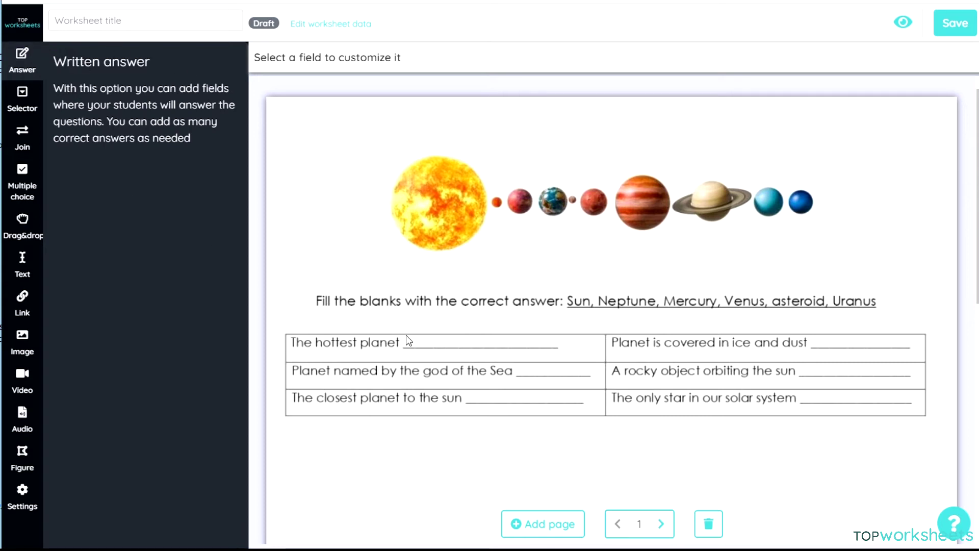
# Add answer fields to the first three blanks with answers Venus, Neptune and Mercury.
pyautogui.moveTo(426, 343); pyautogui.dragTo(556, 356)
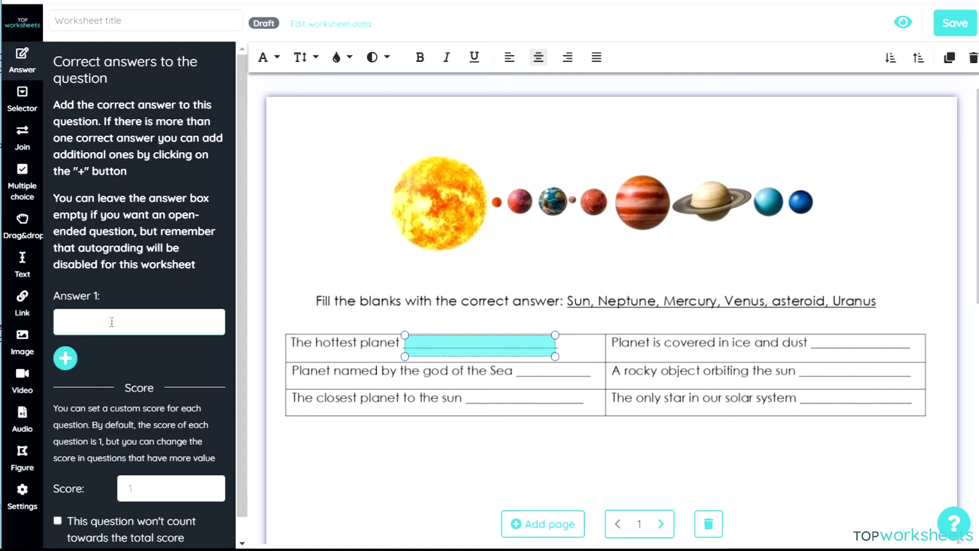
pyautogui.write('Venus')
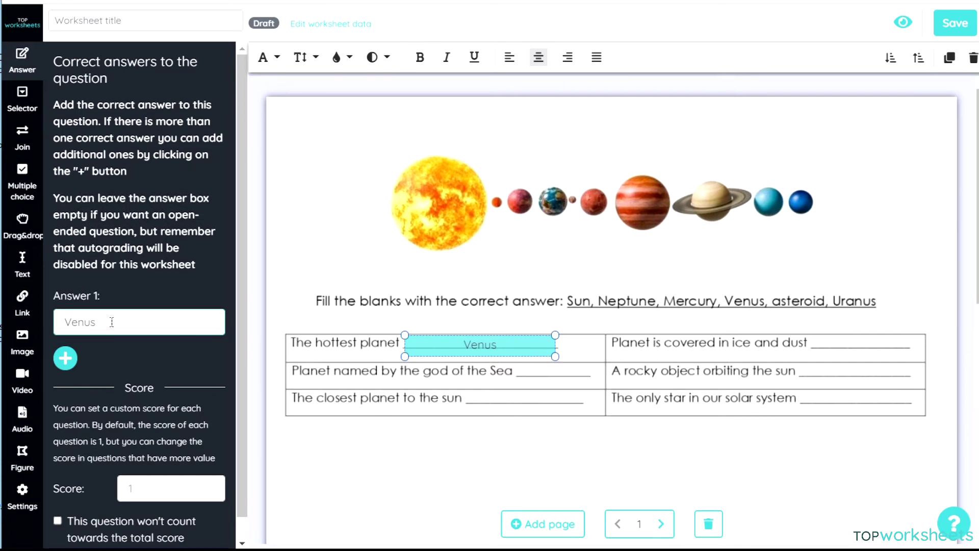
pyautogui.moveTo(520, 364); pyautogui.dragTo(591, 383)
pyautogui.write('Neptune')
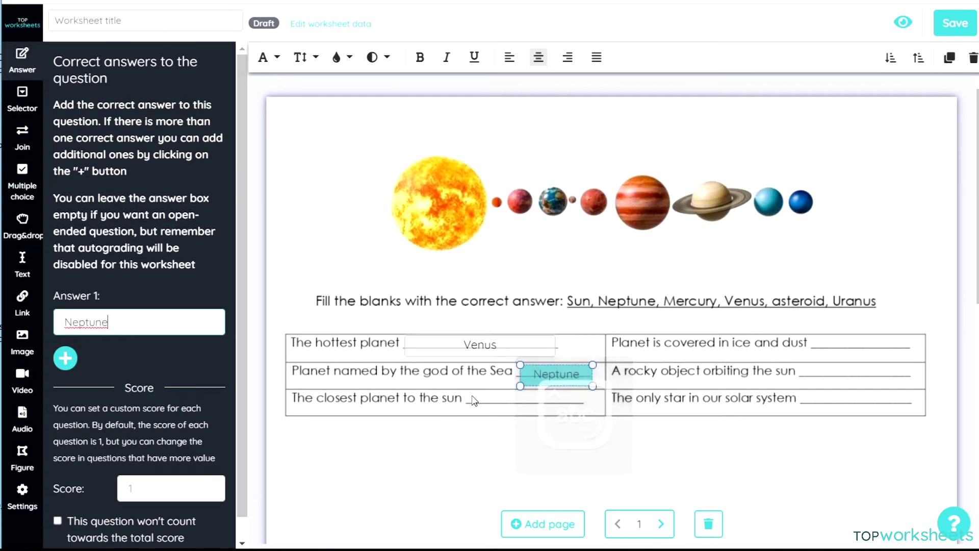
pyautogui.moveTo(471, 393); pyautogui.dragTo(582, 412)
pyautogui.write('Mercury')
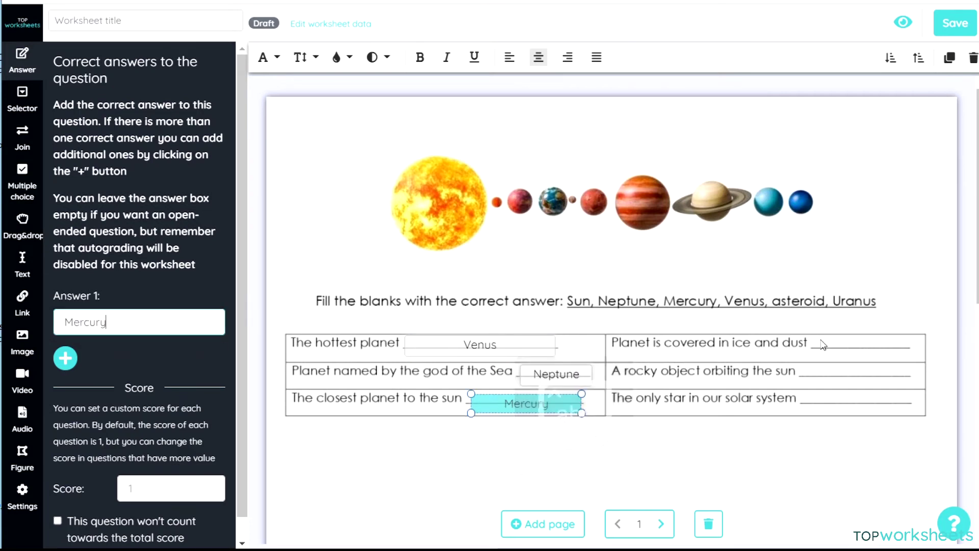
# Add answer fields for Uranus, asteroid and Sun, plus a second accepted-answer slot.
pyautogui.moveTo(816, 335); pyautogui.dragTo(905, 357)
pyautogui.write('Uranus')
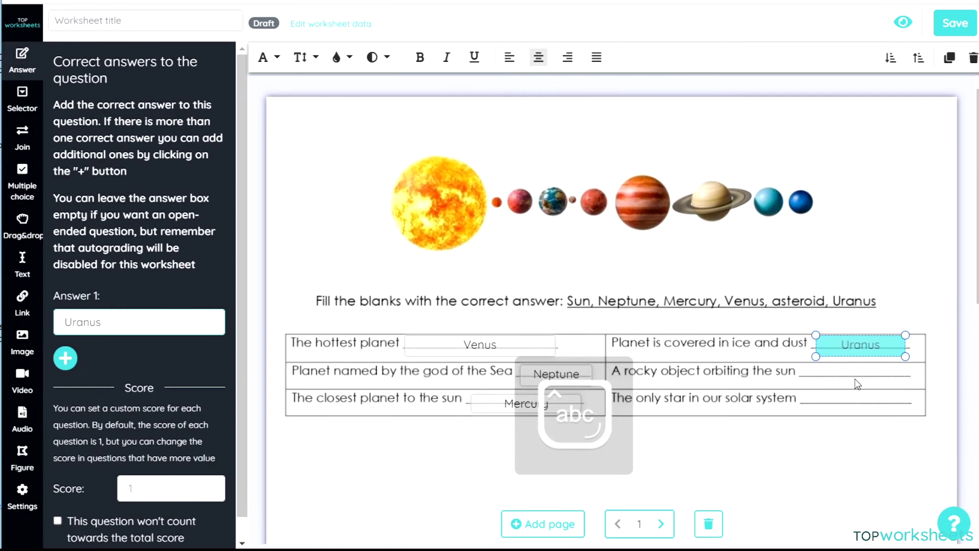
pyautogui.moveTo(812, 365); pyautogui.dragTo(905, 386)
pyautogui.write('teroid')
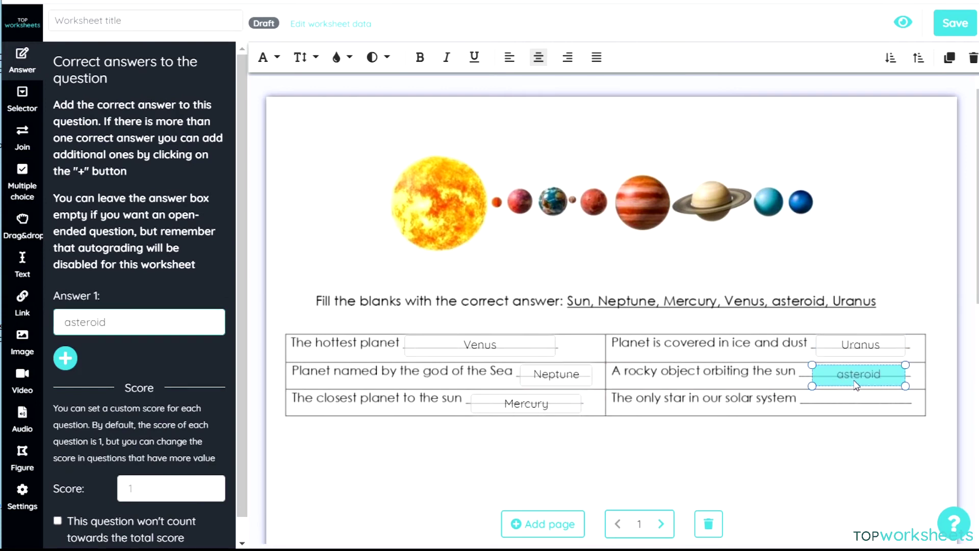
pyautogui.moveTo(812, 393); pyautogui.dragTo(905, 413)
pyautogui.write('Sun')
pyautogui.click(65, 357)
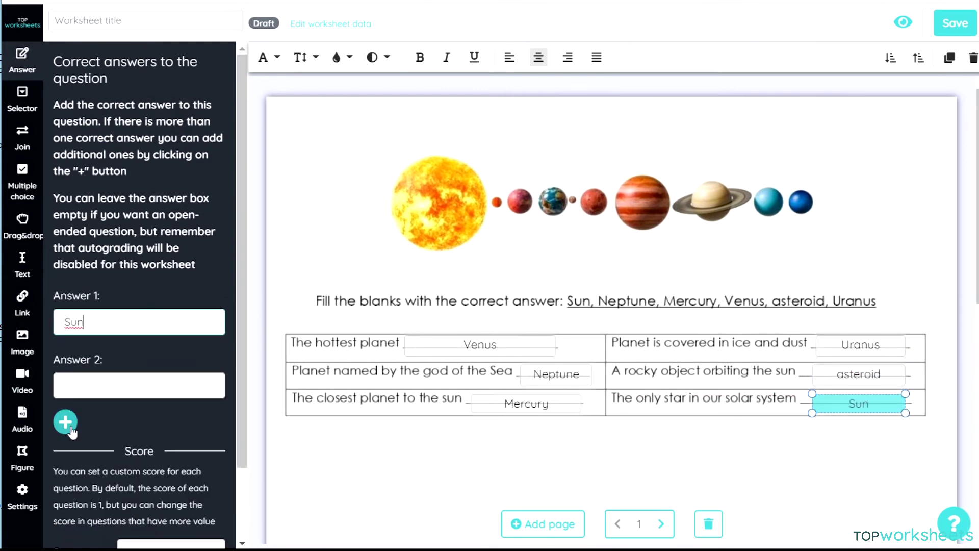
pyautogui.scroll(-2, 72, 408)
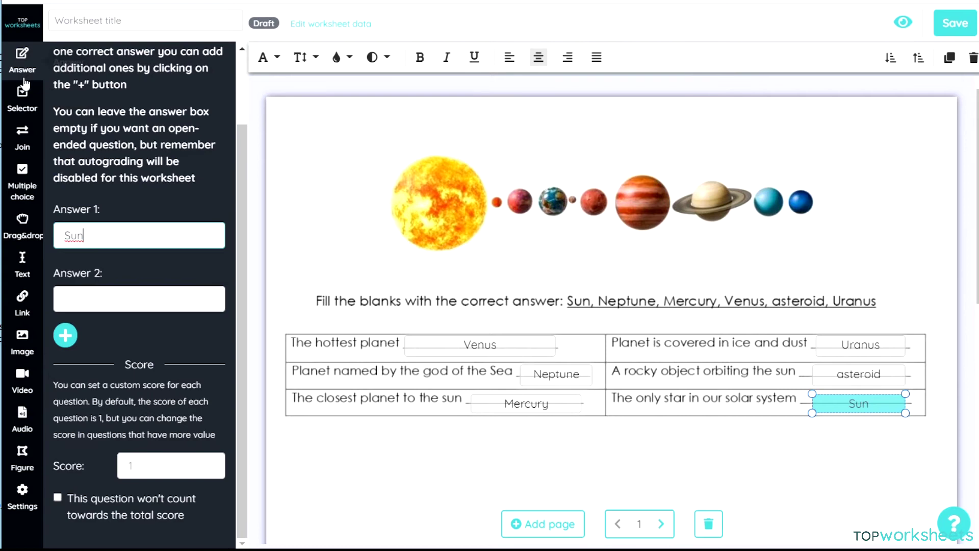
# Draw a dropdown field at the top diagram arrow with first option nucleus.
pyautogui.click(24, 105)
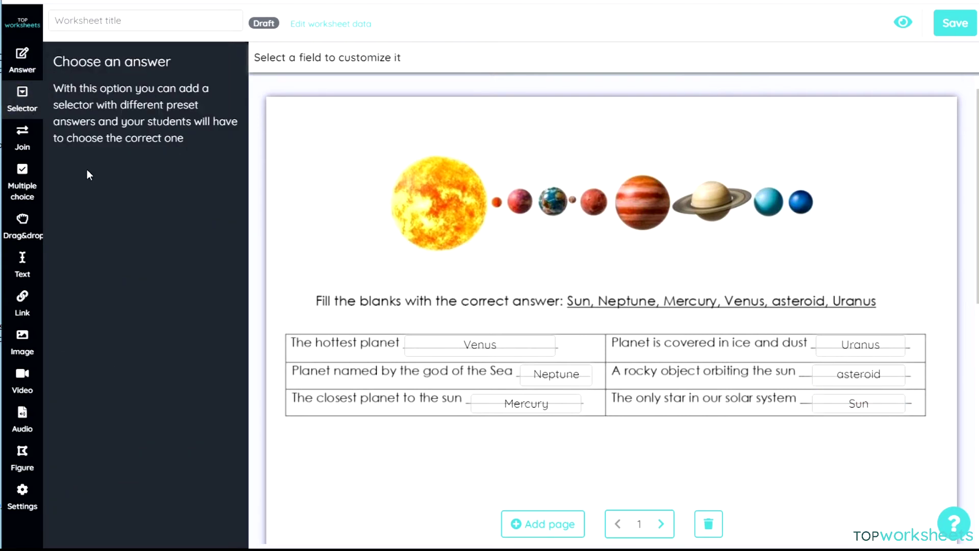
pyautogui.scroll(-5, 668, 304)
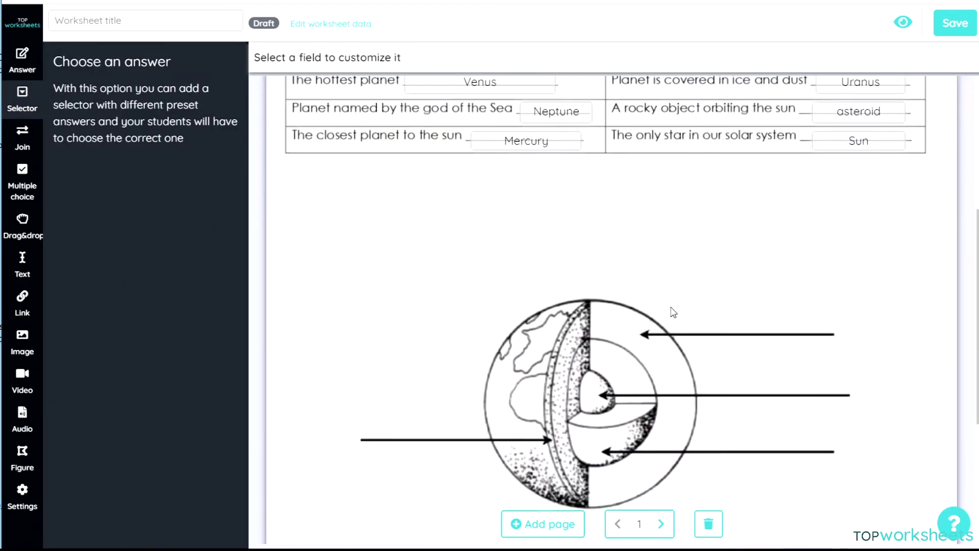
pyautogui.scroll(-3, 673, 312)
pyautogui.moveTo(674, 161); pyautogui.dragTo(815, 186)
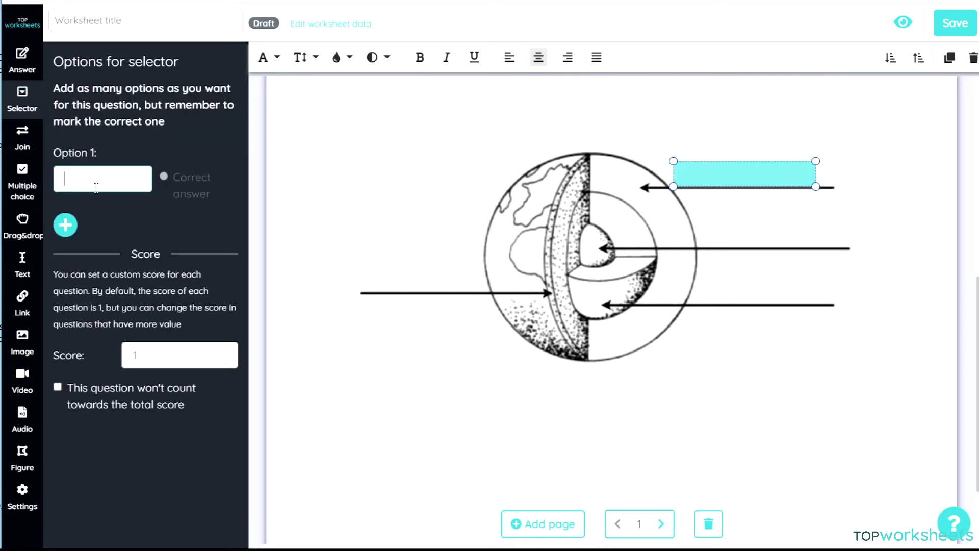
pyautogui.write('nucleus')
# Add dropdown options crust, mantle and outer core, marking crust as correct.
pyautogui.click(65, 224)
pyautogui.write('crust')
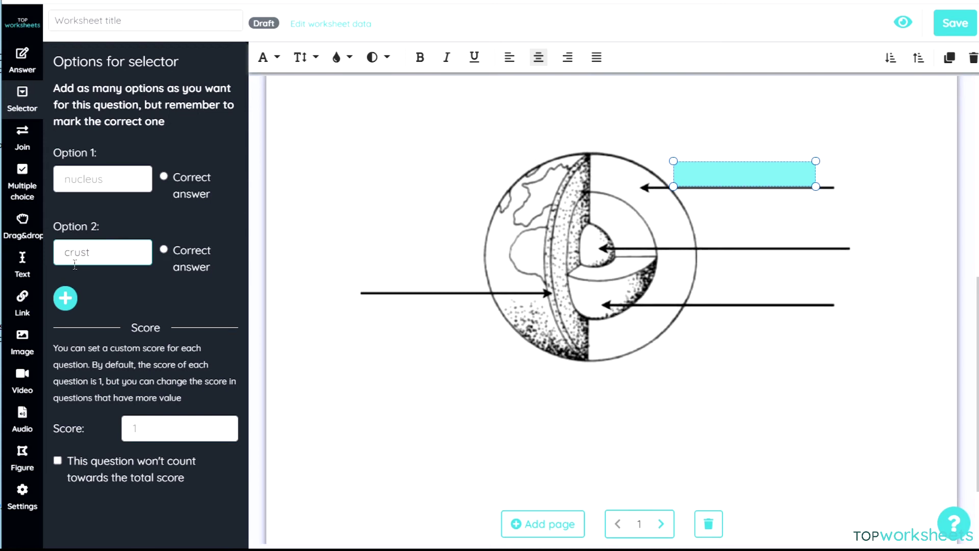
pyautogui.click(65, 298)
pyautogui.write('mantle')
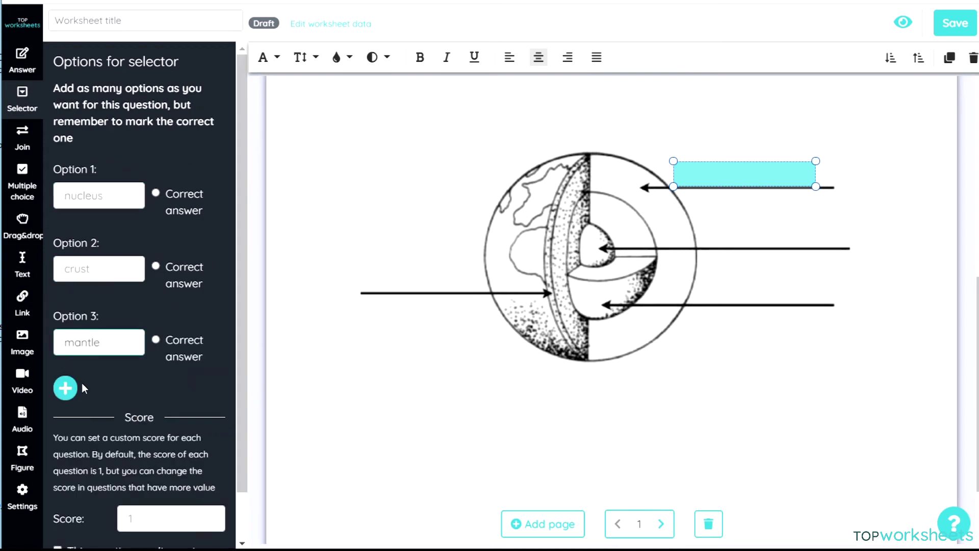
pyautogui.click(67, 388)
pyautogui.write('outer core')
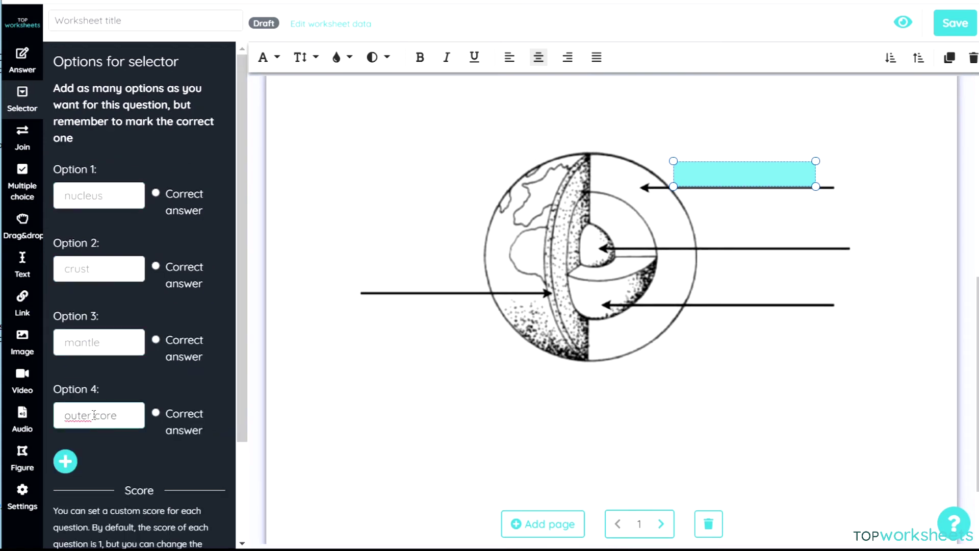
pyautogui.click(158, 341)
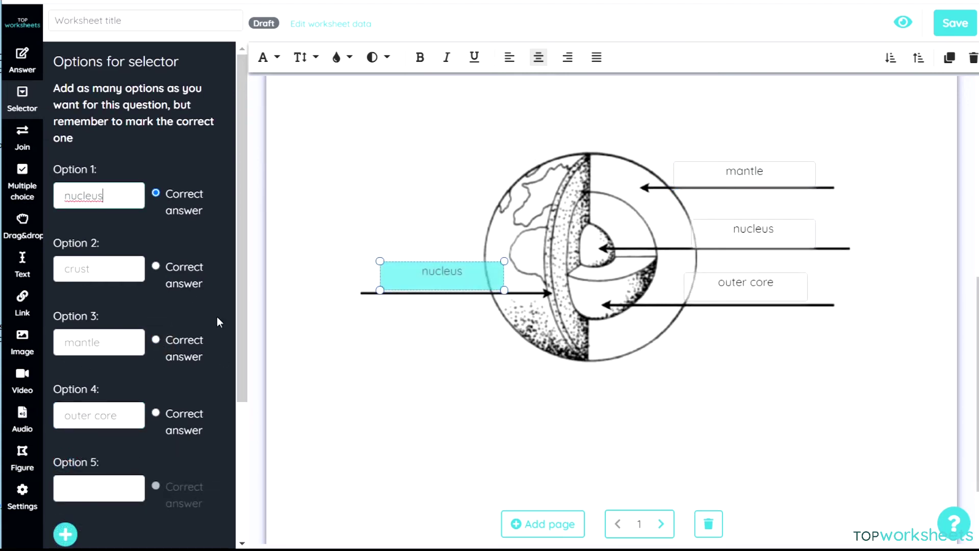
pyautogui.click(156, 266)
pyautogui.click(376, 386)
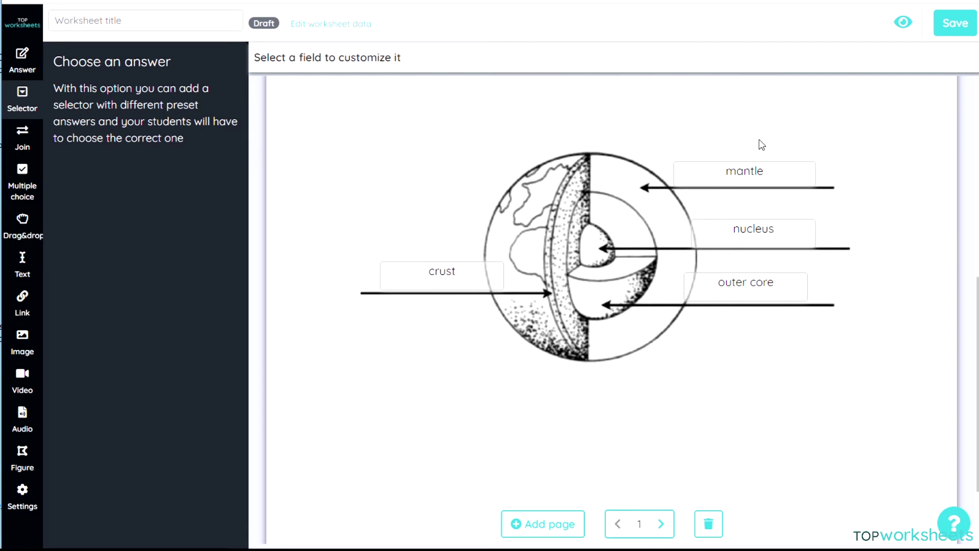
# Preview the worksheet and choose nucleus and outer core in the Earth-layer dropdowns.
pyautogui.click(905, 24)
pyautogui.scroll(-3, 880, 311)
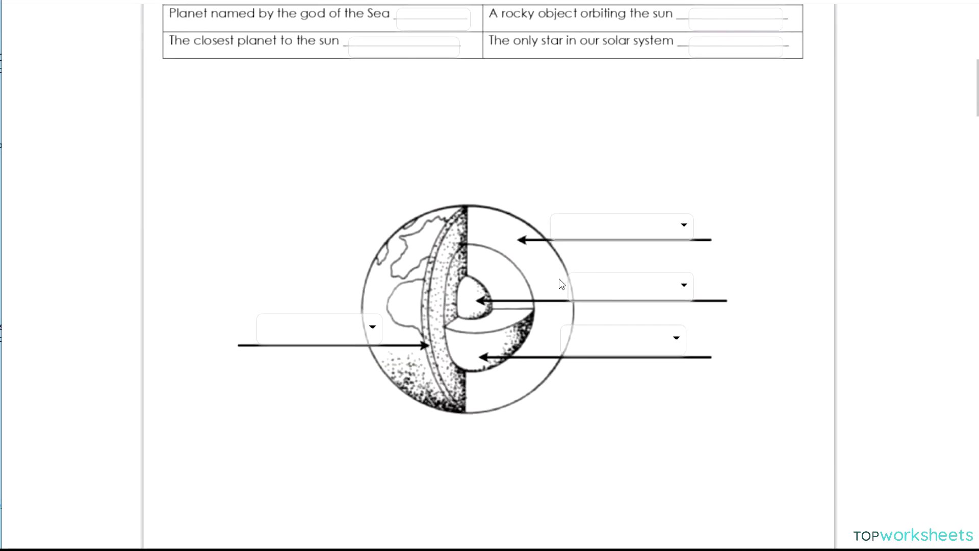
pyautogui.click(655, 298)
pyautogui.click(618, 339)
pyautogui.click(611, 440)
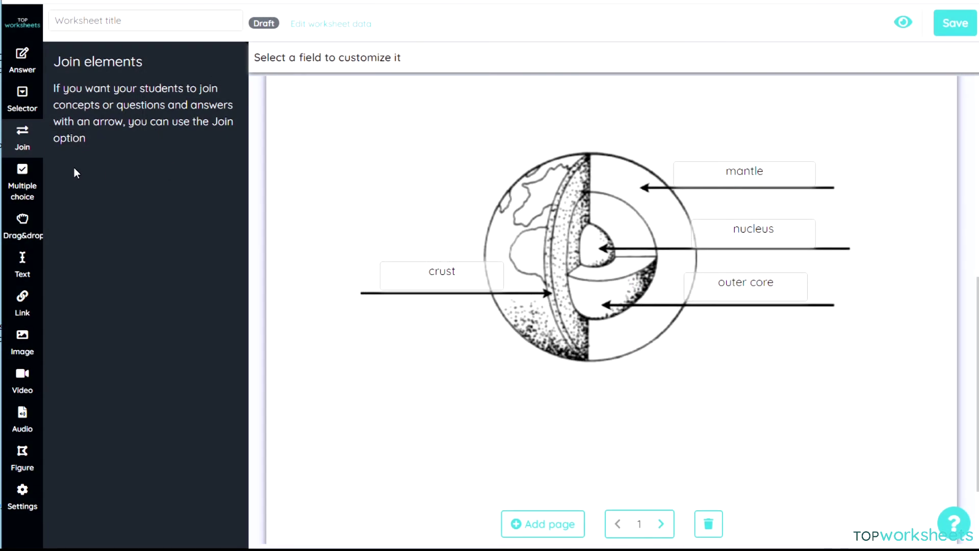
# On page 2, join the weightlifting boy to Strong and two more pictures to Tidy and Hard working.
pyautogui.click(661, 524)
pyautogui.scroll(6, 632, 374)
pyautogui.scroll(2, 632, 374)
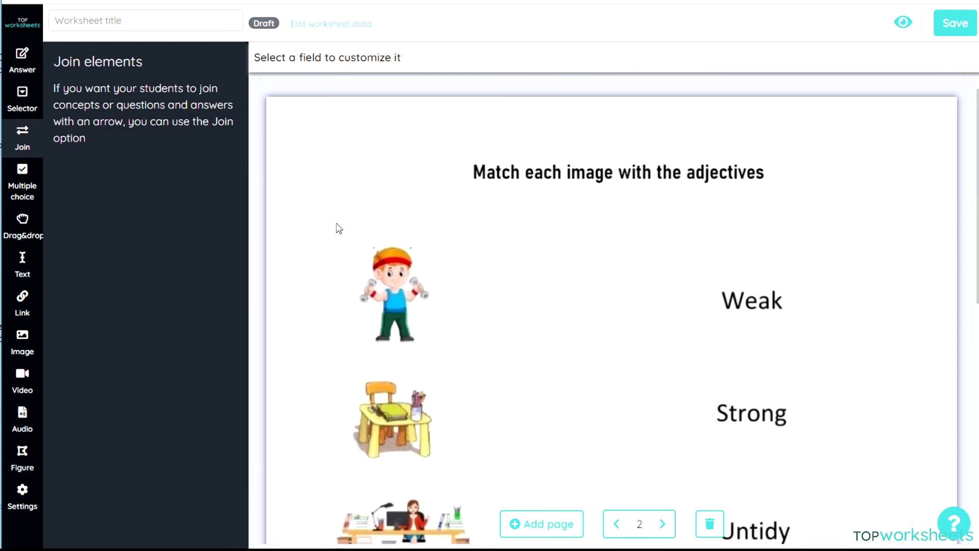
pyautogui.moveTo(327, 223); pyautogui.dragTo(470, 360)
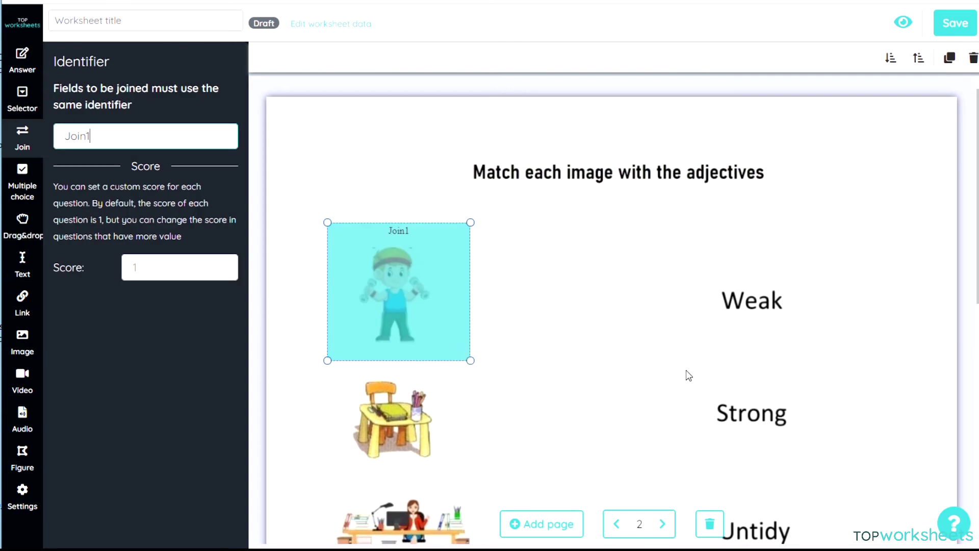
pyautogui.moveTo(680, 364); pyautogui.dragTo(829, 478)
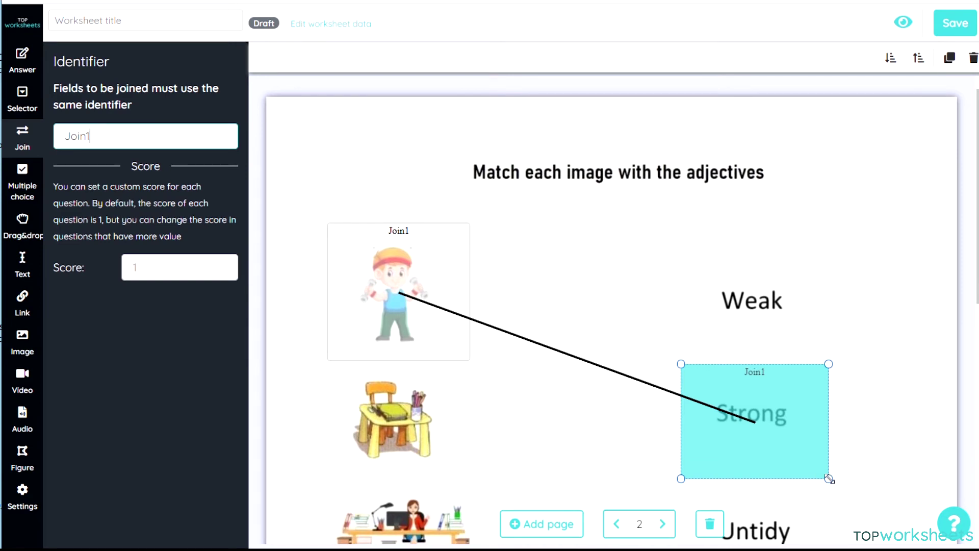
pyautogui.scroll(-2, 301, 309)
pyautogui.moveTo(327, 258); pyautogui.dragTo(470, 362)
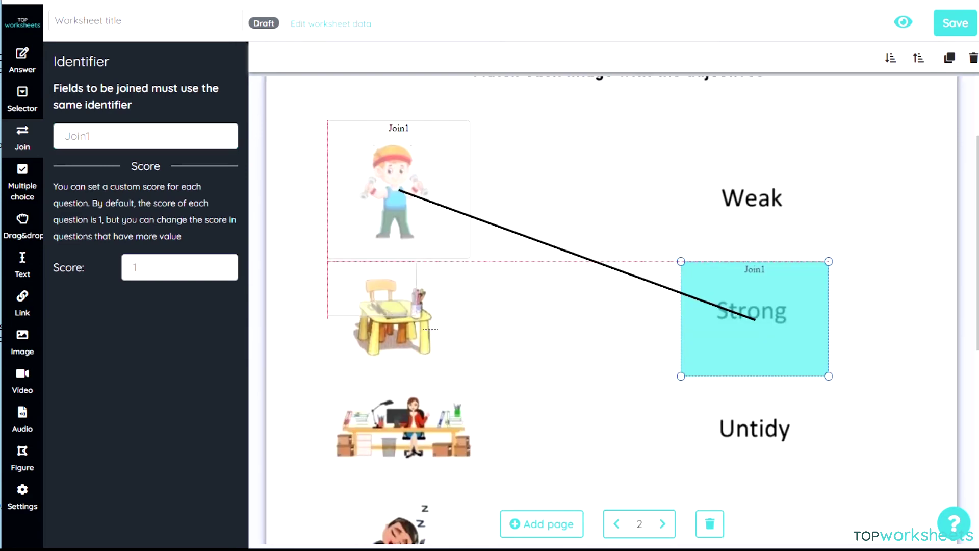
pyautogui.scroll(-3, 682, 356)
pyautogui.scroll(-3, 682, 356)
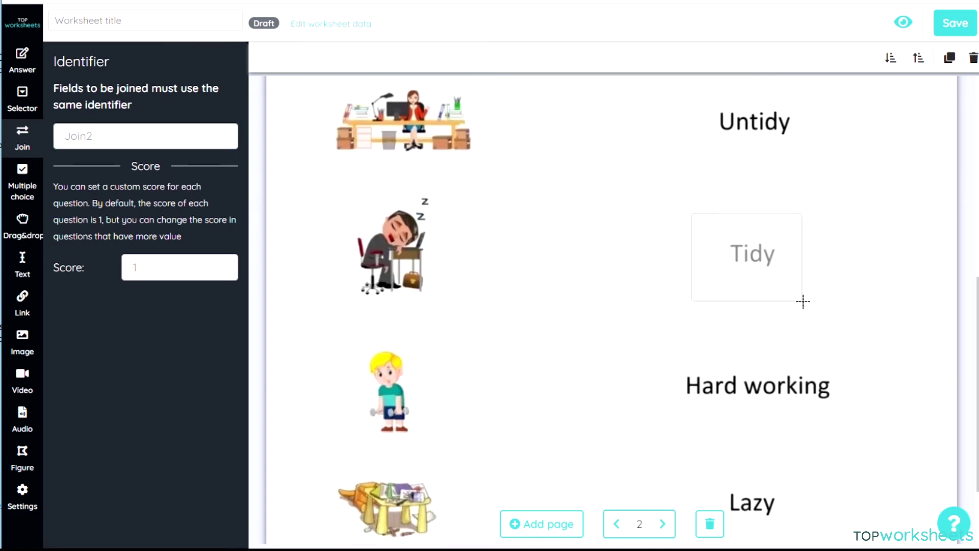
pyautogui.moveTo(692, 213); pyautogui.dragTo(819, 311)
pyautogui.scroll(2, 339, 180)
pyautogui.moveTo(328, 171); pyautogui.dragTo(489, 286)
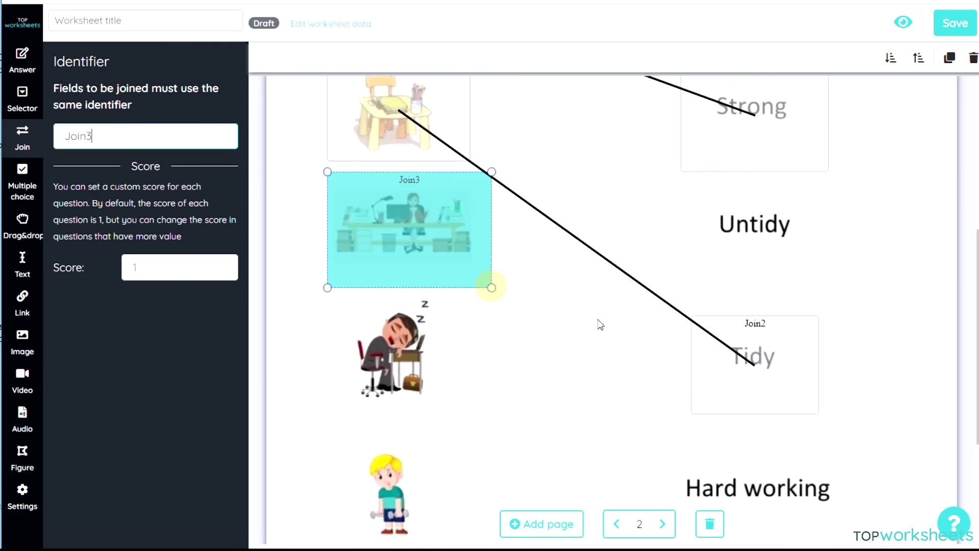
pyautogui.scroll(-2, 663, 321)
pyautogui.moveTo(673, 321); pyautogui.dragTo(852, 447)
# Join the remaining three pictures to Lazy, Weak and Untidy.
pyautogui.moveTo(328, 192); pyautogui.dragTo(488, 311)
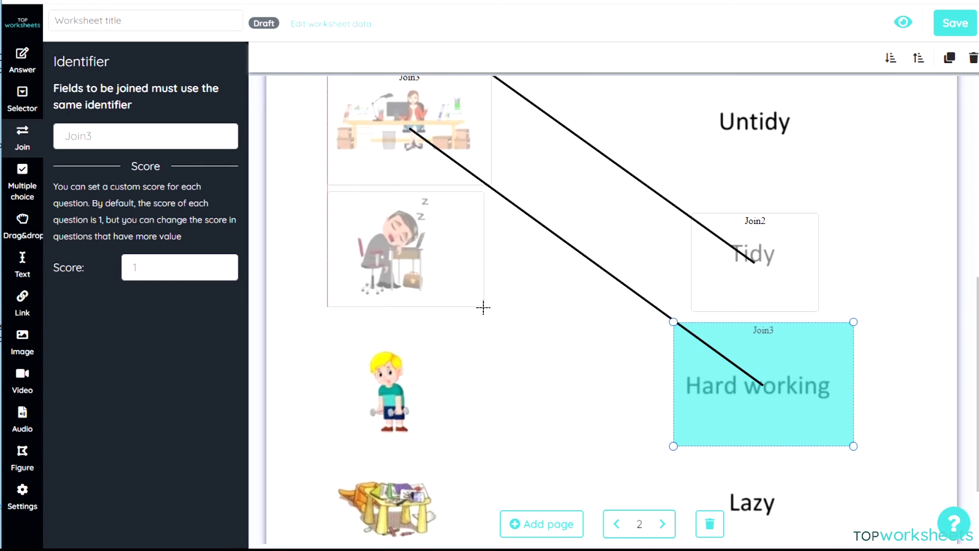
pyautogui.scroll(-2, 717, 404)
pyautogui.moveTo(691, 375); pyautogui.dragTo(833, 476)
pyautogui.moveTo(328, 246); pyautogui.dragTo(459, 367)
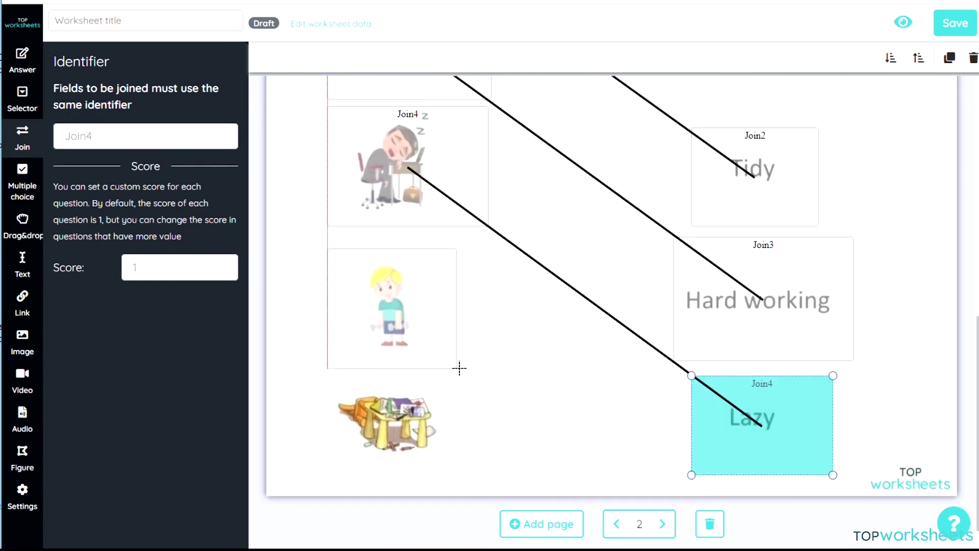
pyautogui.scroll(5, 758, 284)
pyautogui.scroll(2, 749, 245)
pyautogui.moveTo(697, 161)
pyautogui.mouseDown()
pyautogui.moveTo(741, 206)
pyautogui.moveTo(832, 263)
pyautogui.mouseUp()
pyautogui.scroll(-8, 317, 393)
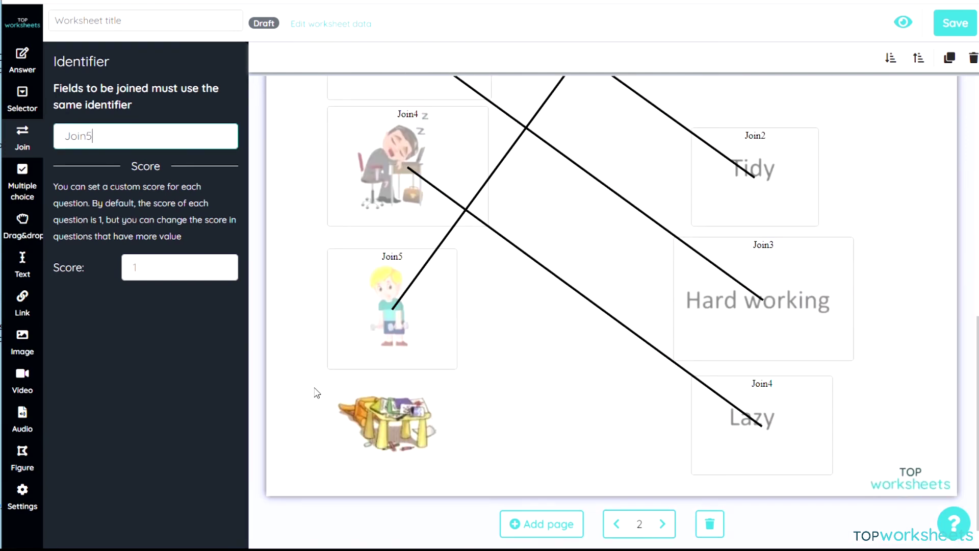
pyautogui.moveTo(317, 393); pyautogui.dragTo(461, 461)
pyautogui.scroll(6, 729, 347)
pyautogui.moveTo(682, 303)
pyautogui.mouseDown()
pyautogui.moveTo(804, 350)
pyautogui.moveTo(833, 393)
pyautogui.mouseUp()
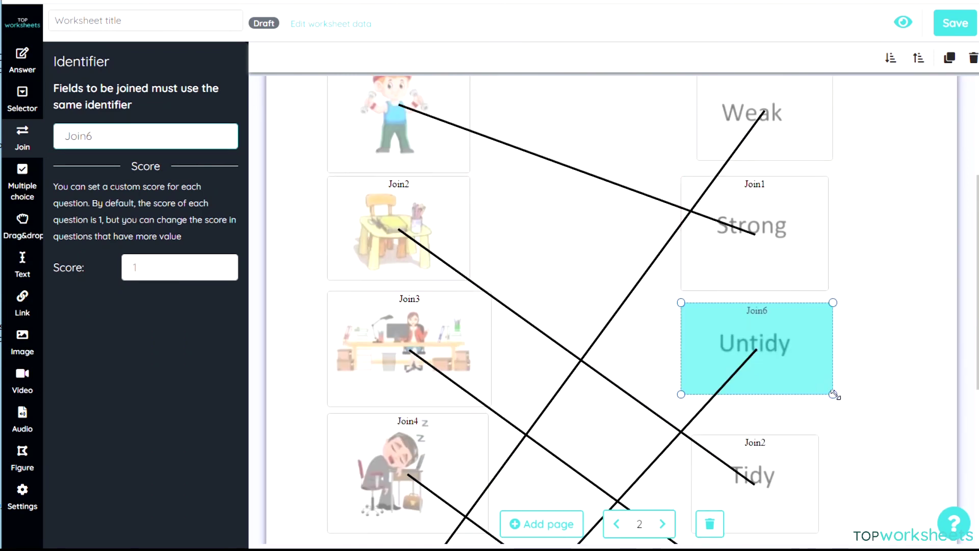
pyautogui.click(926, 238)
# Scroll the student preview to the picture–adjective matching page.
pyautogui.scroll(3, 926, 238)
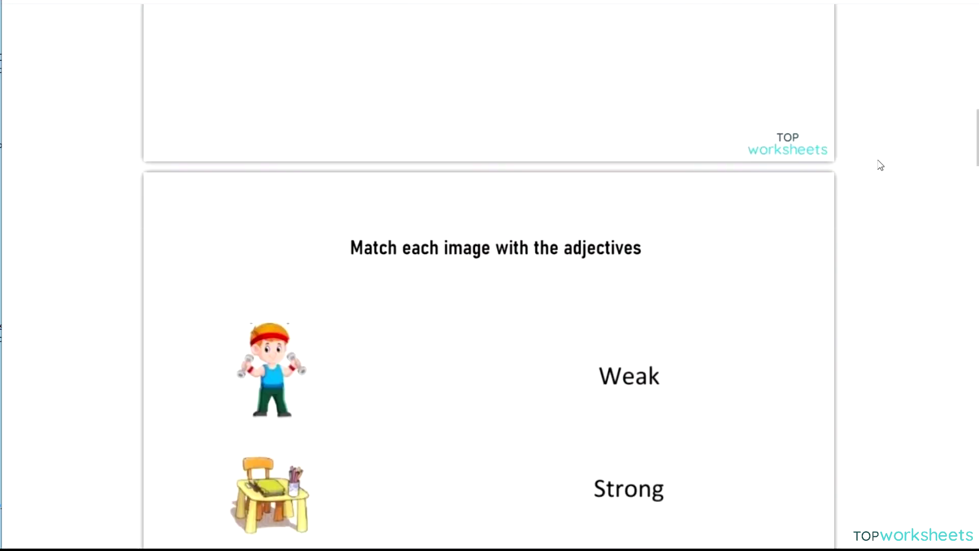
pyautogui.scroll(-2, 879, 164)
pyautogui.scroll(-2, 879, 162)
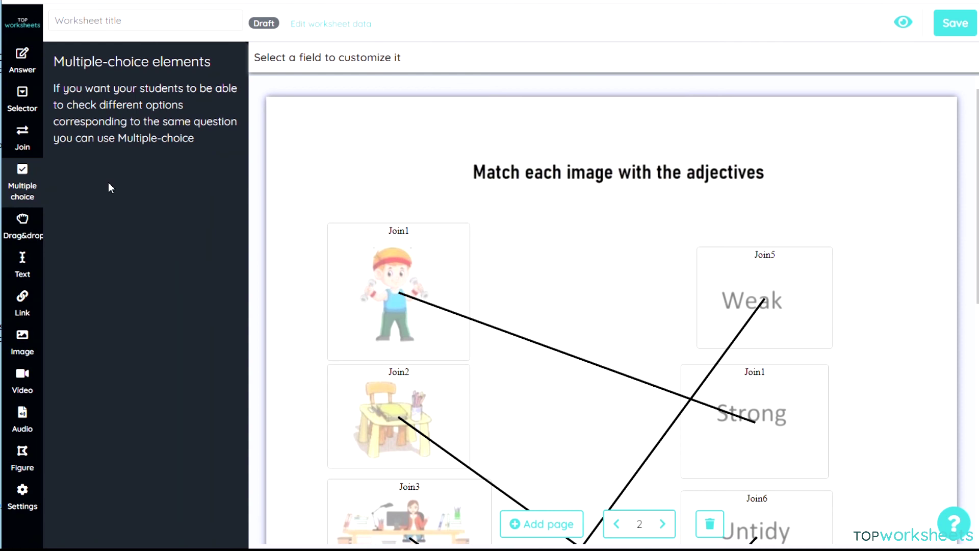
# On page 3, add T and F option boxes for statement 1 and mark T correct.
pyautogui.click(662, 525)
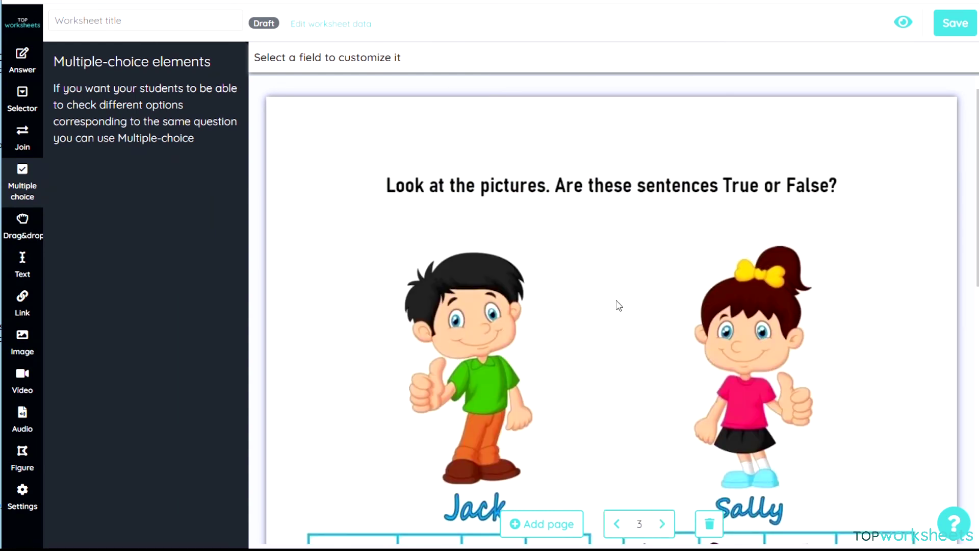
pyautogui.scroll(-5, 619, 305)
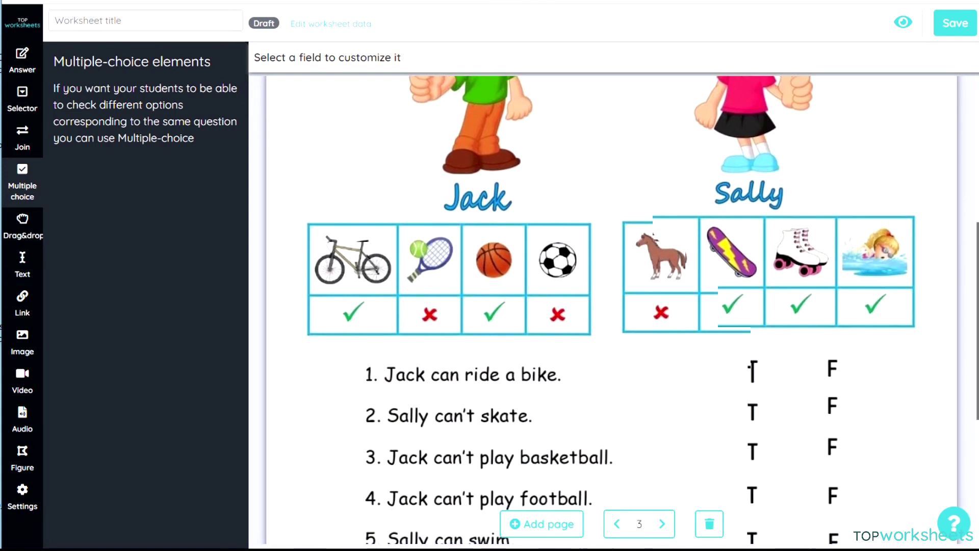
pyautogui.scroll(-2, 752, 306)
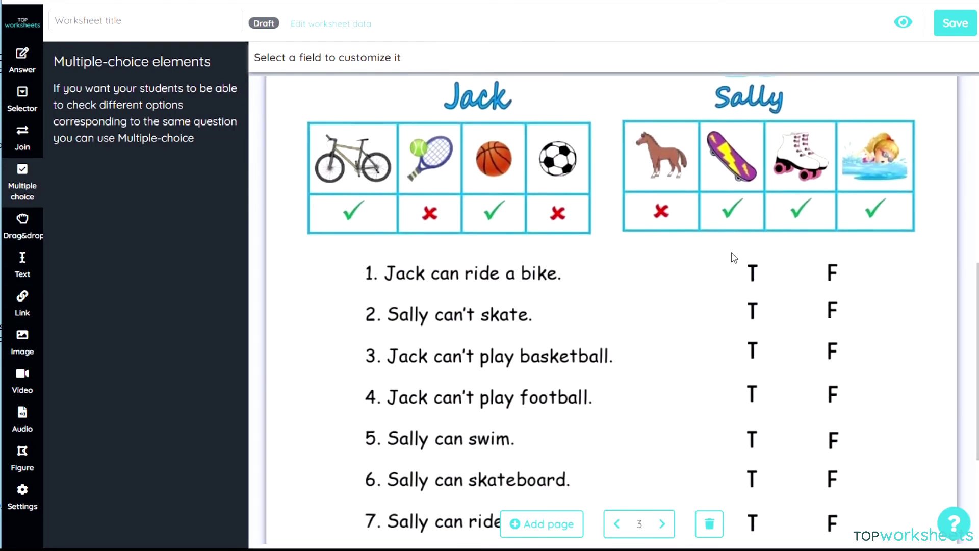
pyautogui.moveTo(732, 253); pyautogui.dragTo(771, 275)
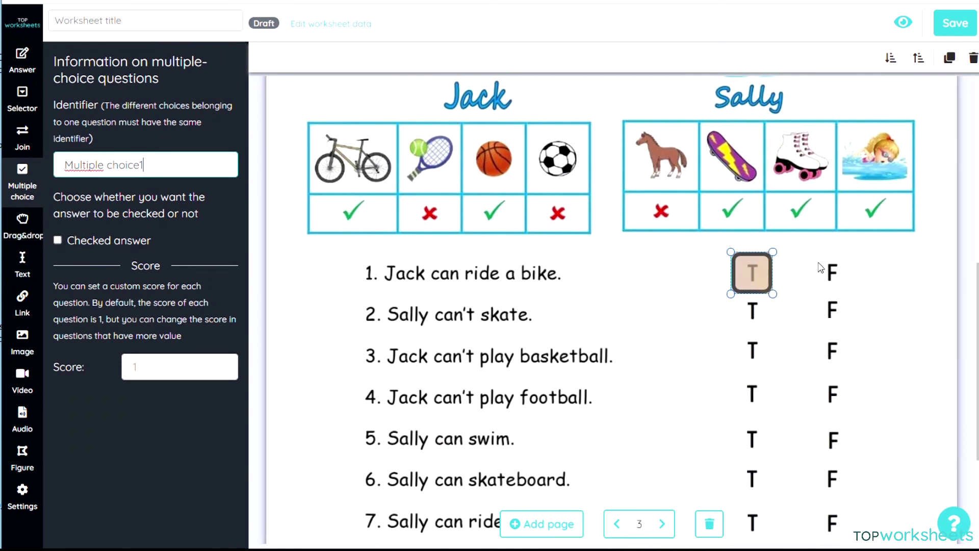
pyautogui.moveTo(811, 248); pyautogui.dragTo(856, 291)
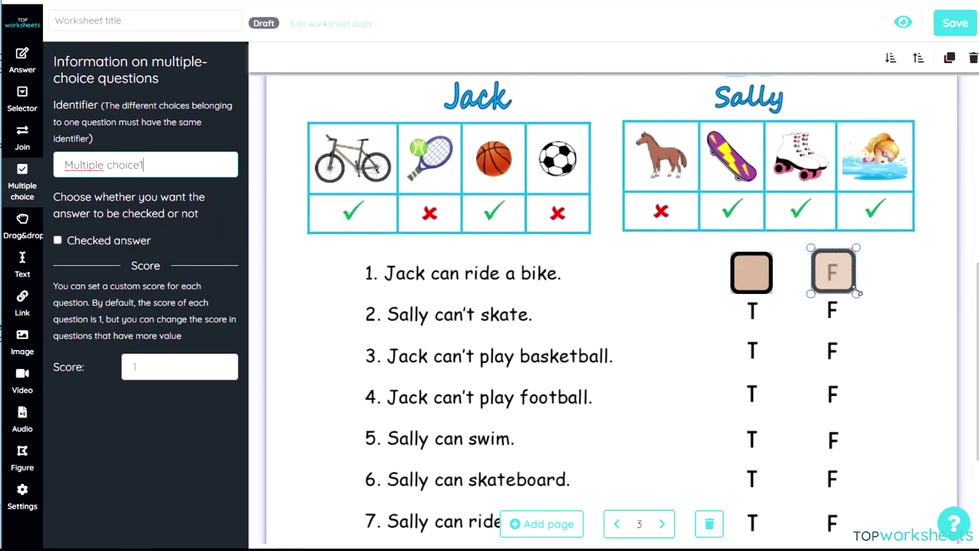
pyautogui.click(749, 271)
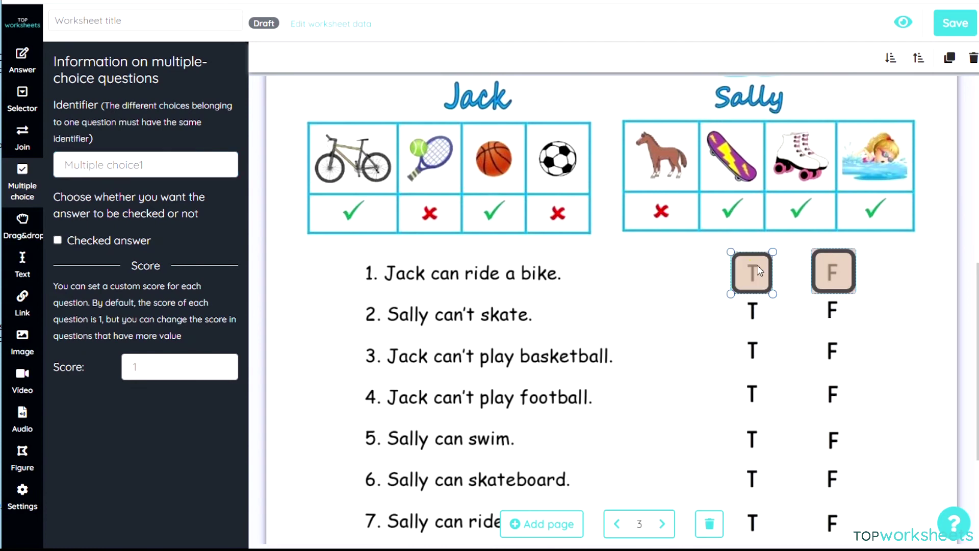
pyautogui.click(59, 241)
# Add T and F boxes for statement 2 under identifier 2, marking F correct.
pyautogui.moveTo(732, 296)
pyautogui.mouseDown()
pyautogui.moveTo(769, 317)
pyautogui.moveTo(772, 331)
pyautogui.mouseUp()
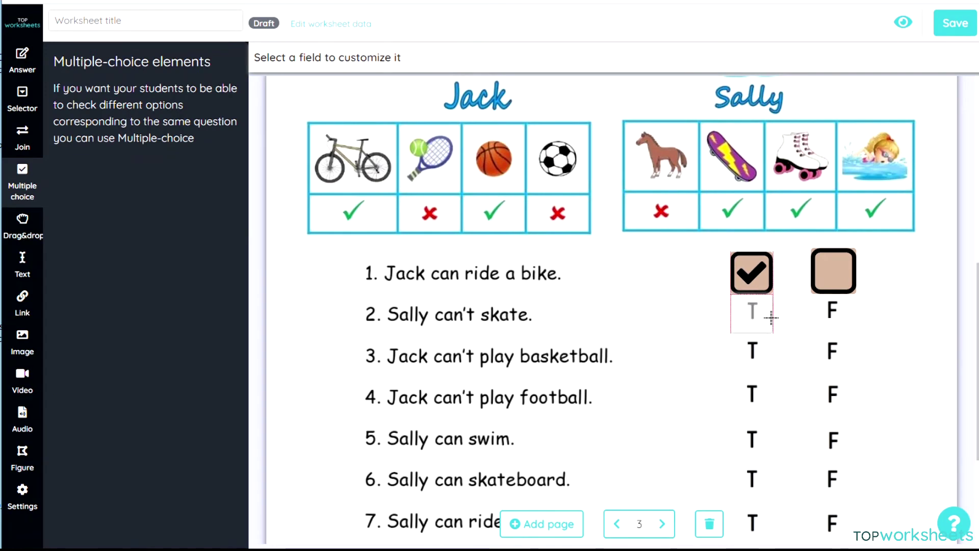
pyautogui.moveTo(812, 295)
pyautogui.mouseDown()
pyautogui.moveTo(854, 317)
pyautogui.moveTo(857, 334)
pyautogui.mouseUp()
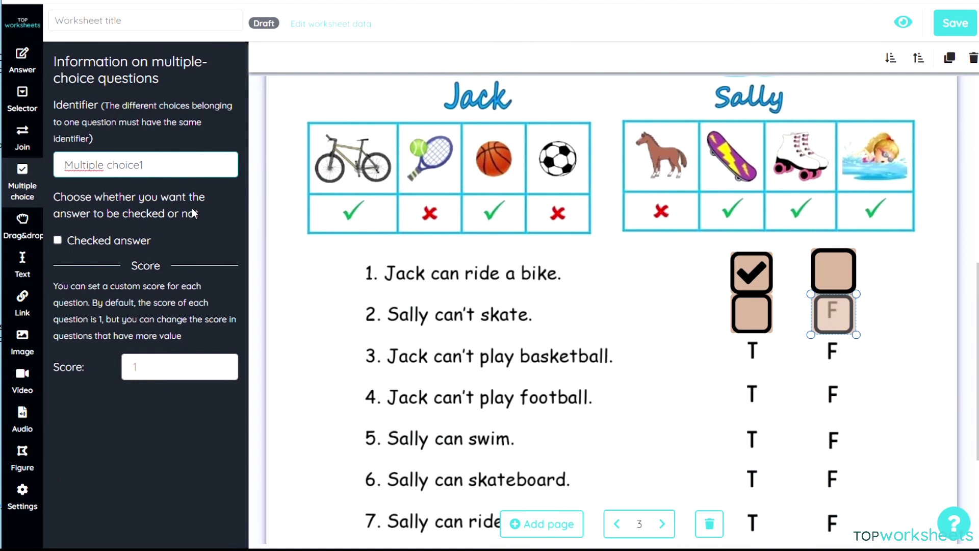
pyautogui.press('BackSpace')
pyautogui.write('2')
pyautogui.click(742, 316)
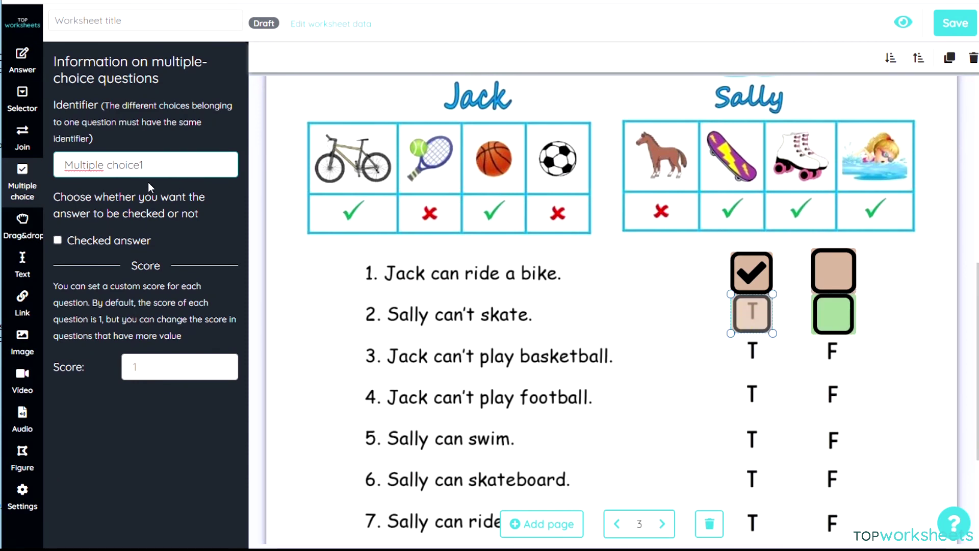
pyautogui.press('BackSpace')
pyautogui.write('2')
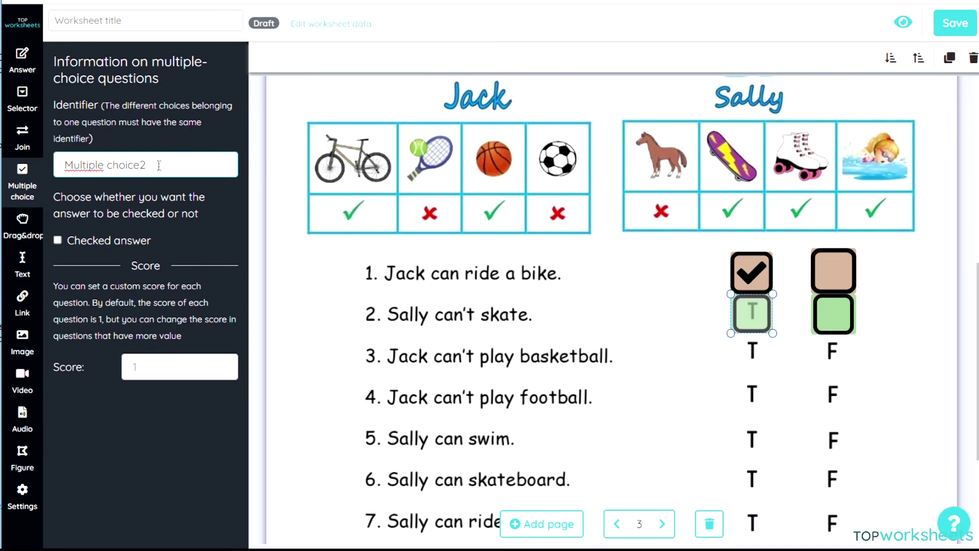
pyautogui.click(833, 314)
pyautogui.click(57, 240)
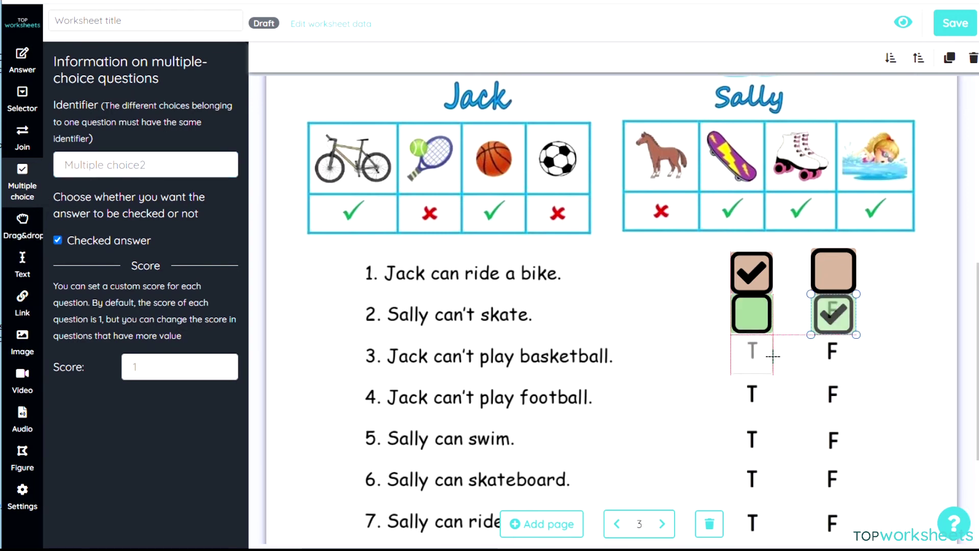
# Add T and F option boxes for statement 3 under identifier 3.
pyautogui.click(752, 352)
pyautogui.press('BackSpace')
pyautogui.write('3')
pyautogui.click(832, 352)
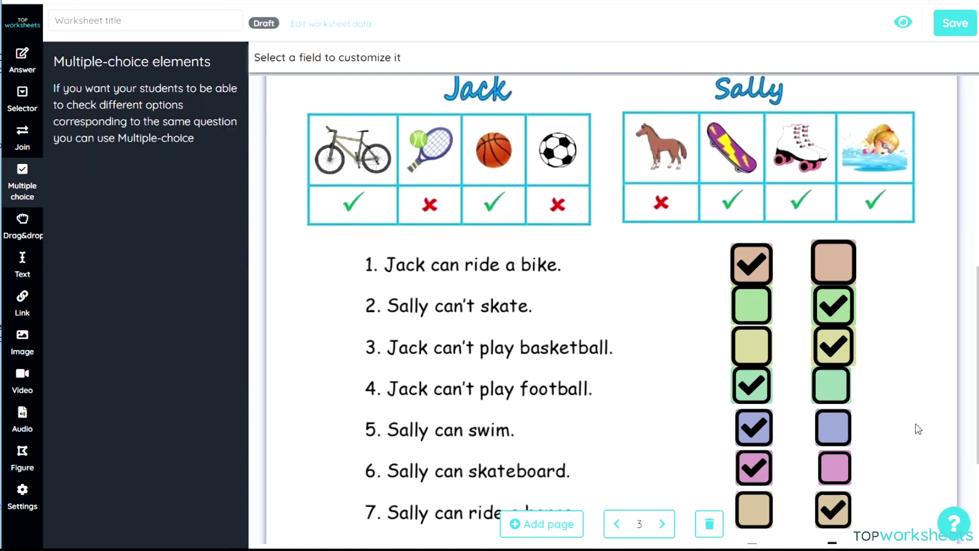
pyautogui.scroll(1, 826, 437)
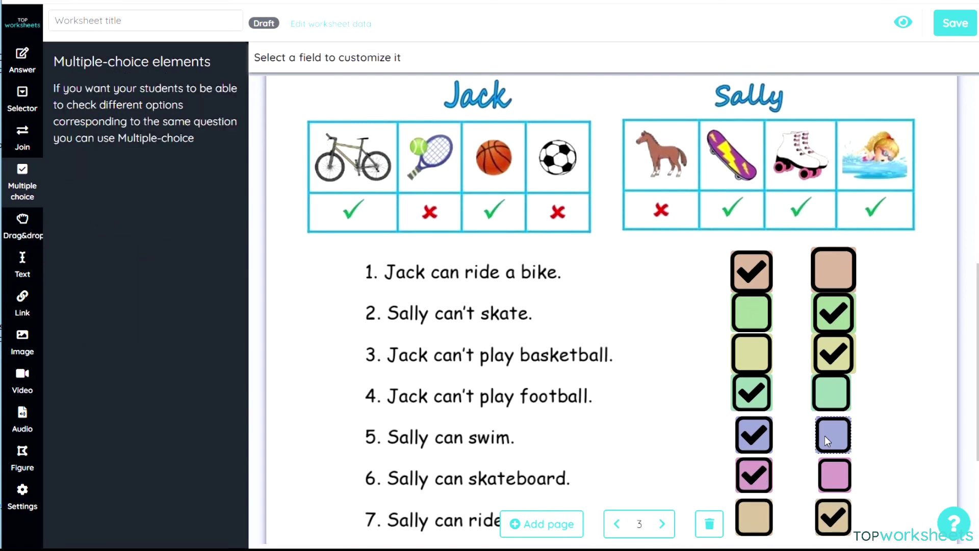
# On page 4, make IT'S SIX O'CLOCK draggable and add a drop box at the lower-right clock.
pyautogui.click(662, 525)
pyautogui.moveTo(974, 444); pyautogui.dragTo(974, 321)
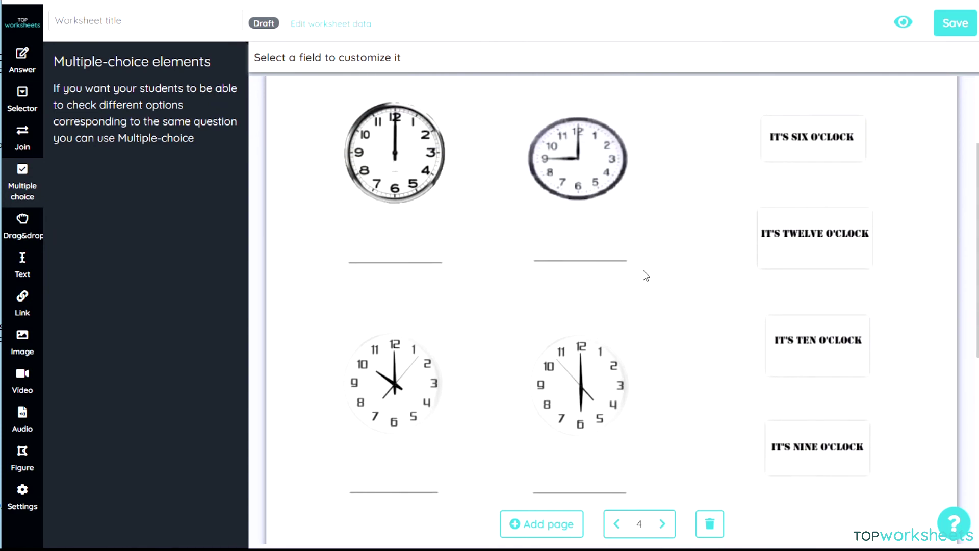
pyautogui.click(23, 224)
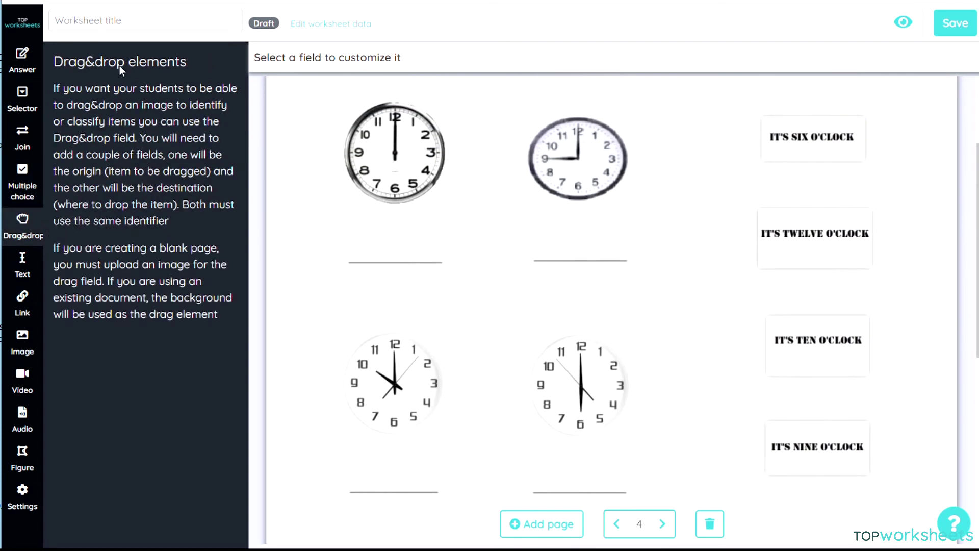
pyautogui.moveTo(761, 116); pyautogui.dragTo(864, 160)
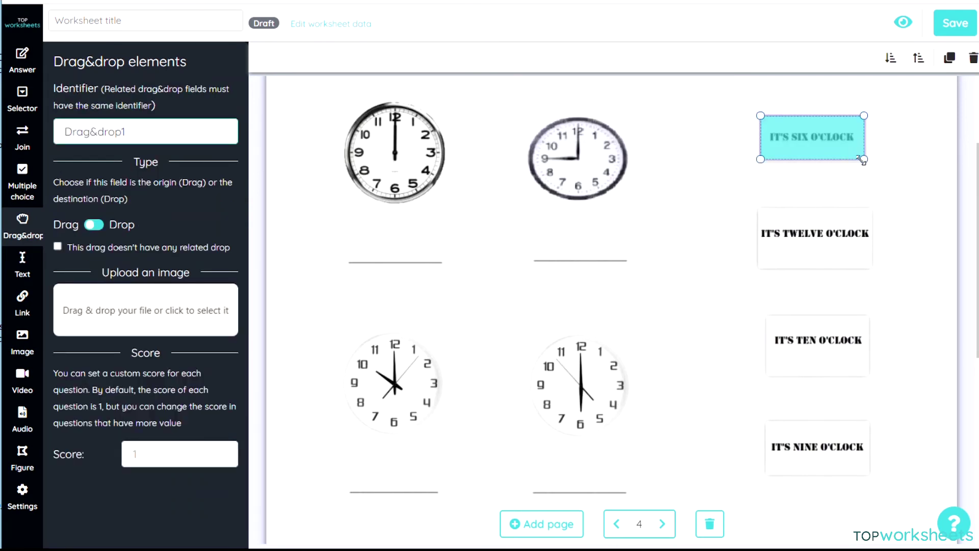
pyautogui.moveTo(534, 460); pyautogui.dragTo(635, 492)
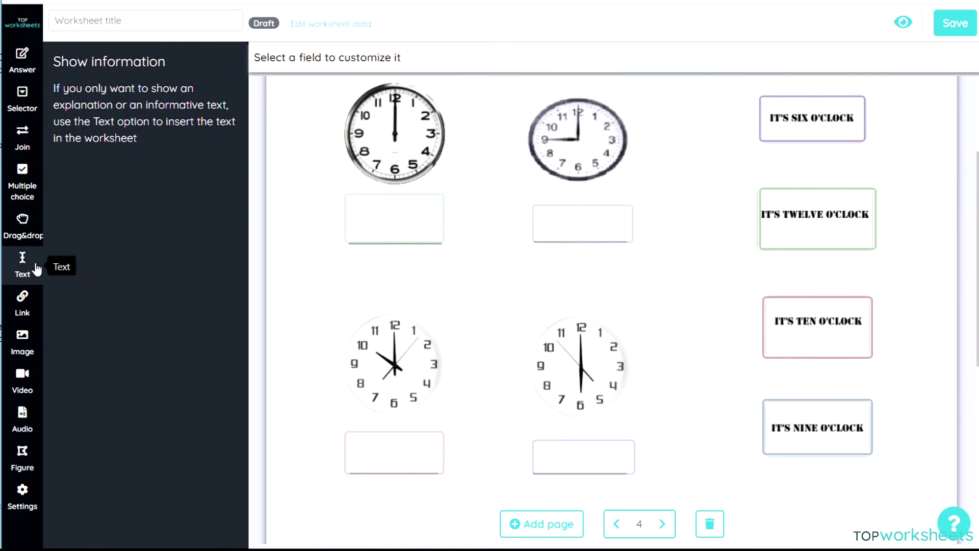
# Add a text box across the top of page 4 reading 'WHAT'S THE TIME?'.
pyautogui.scroll(3, 960, 272)
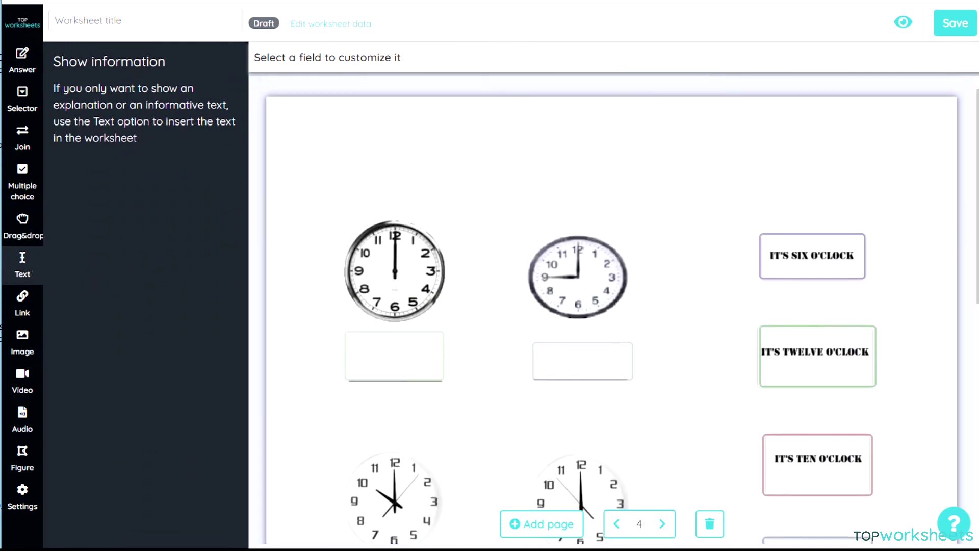
pyautogui.moveTo(339, 126); pyautogui.dragTo(887, 192)
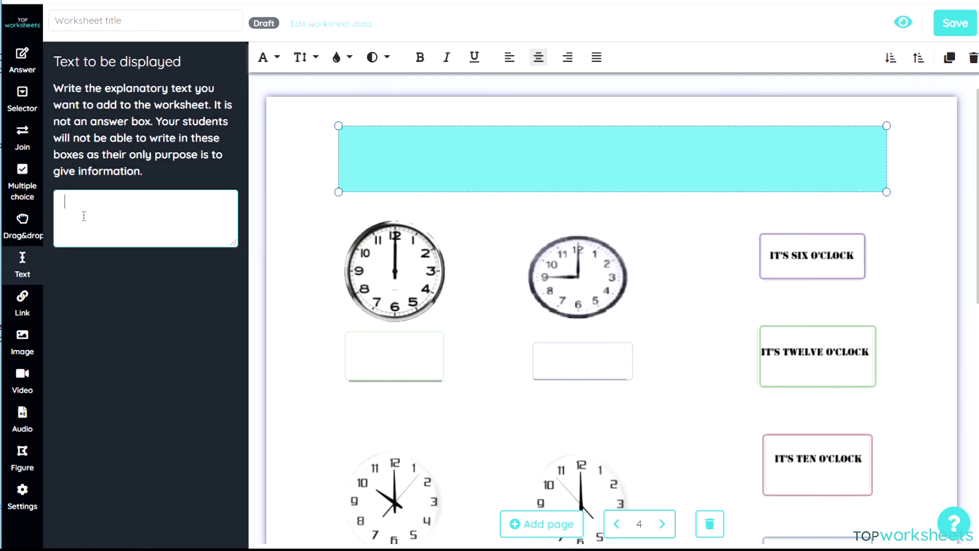
pyautogui.write("WHAT'S ")
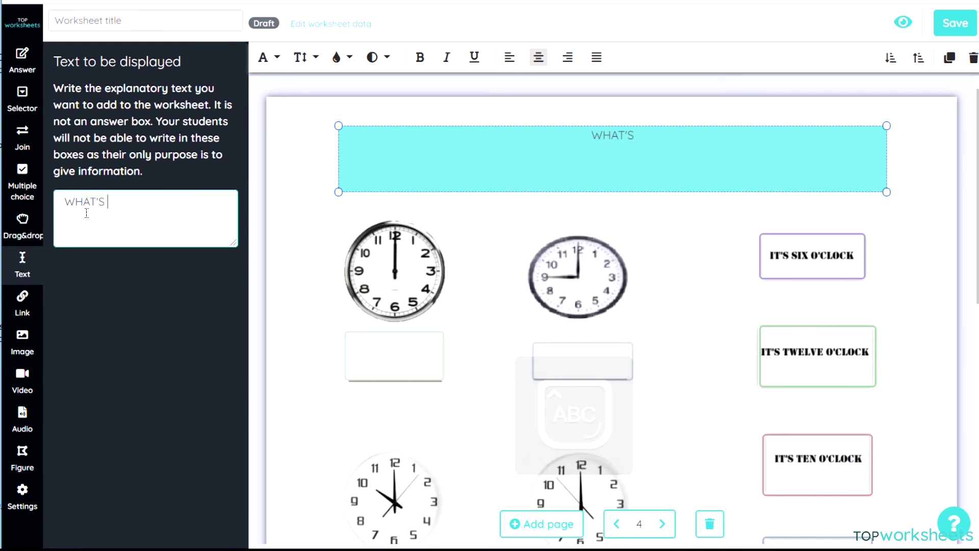
pyautogui.write('THE TIME?')
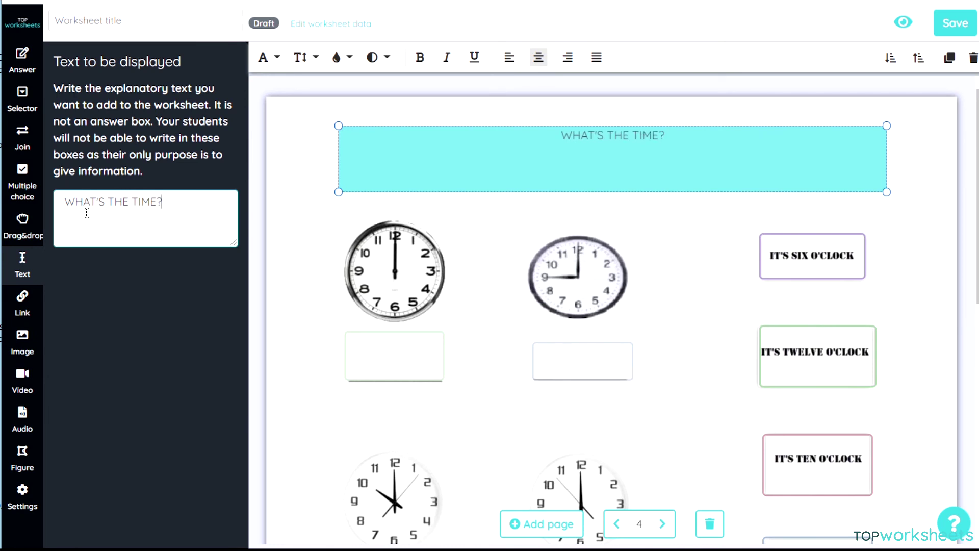
# Format the heading in Noto serif, size XXL, blue-violet, bold and underlined.
pyautogui.click(269, 57)
pyautogui.click(302, 181)
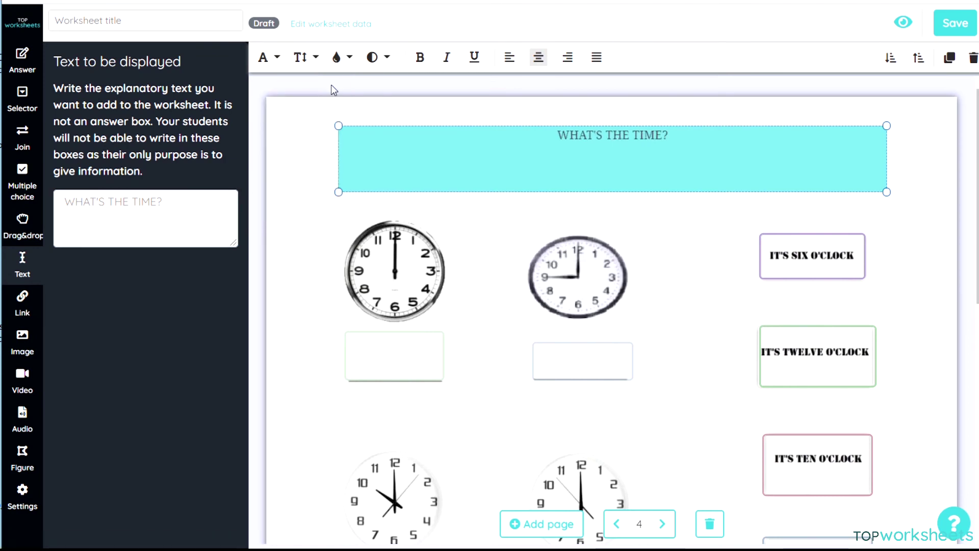
pyautogui.click(304, 57)
pyautogui.click(319, 198)
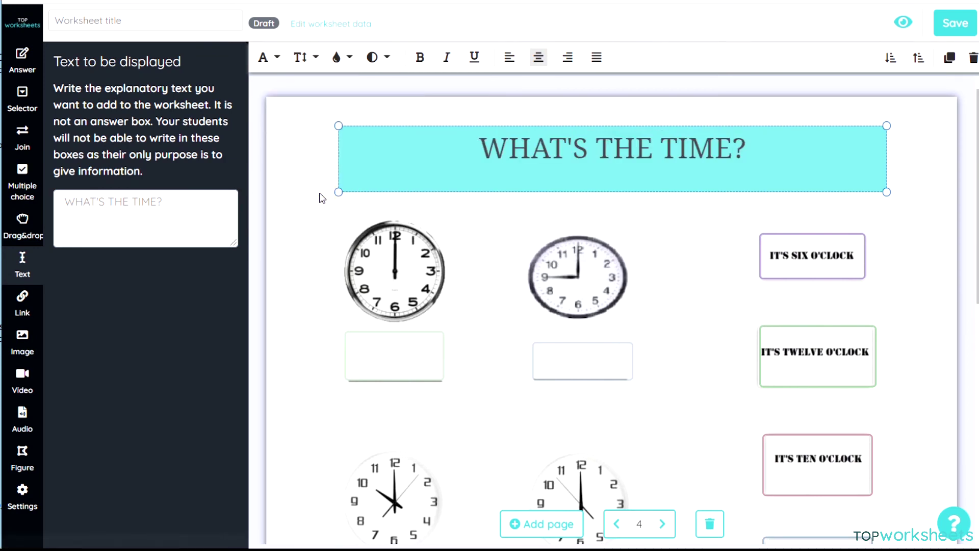
pyautogui.click(344, 58)
pyautogui.click(450, 112)
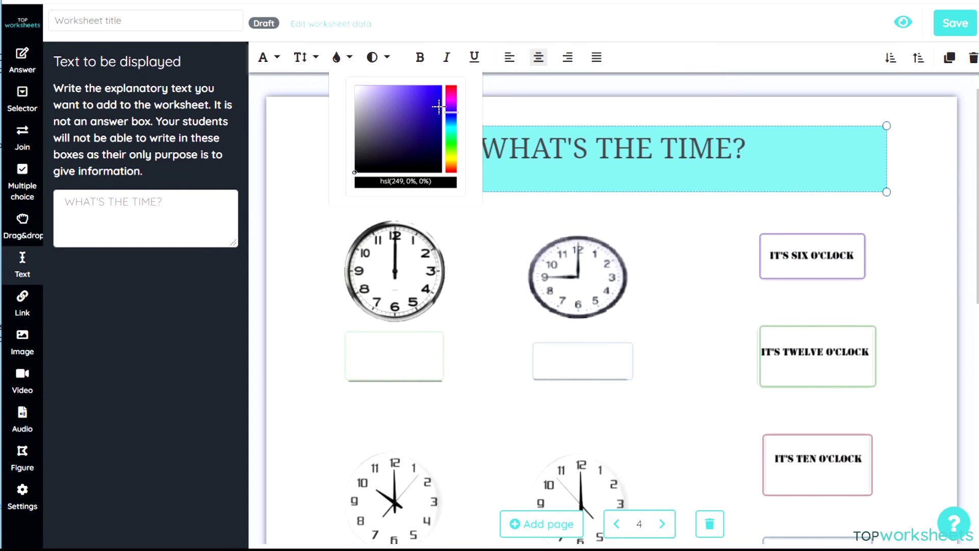
pyautogui.click(428, 96)
pyautogui.click(420, 58)
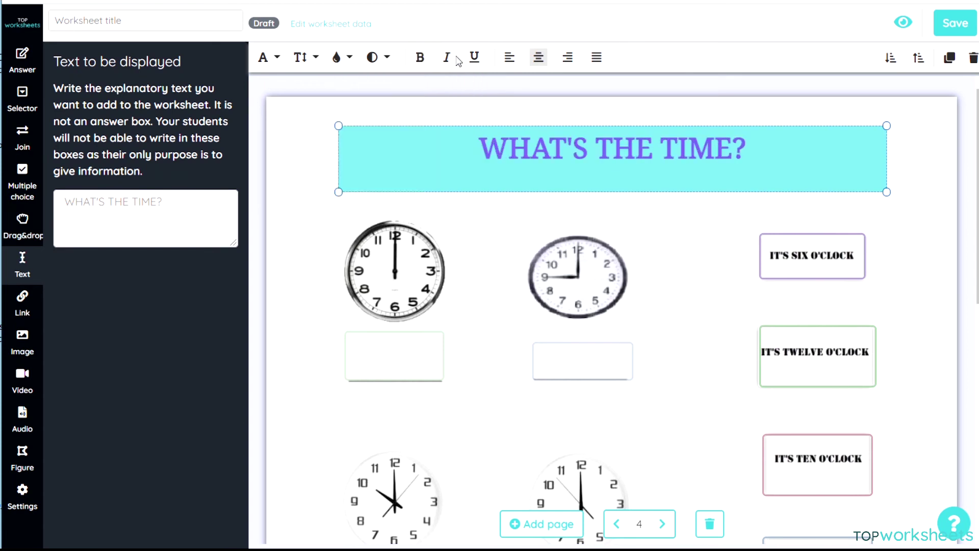
pyautogui.click(474, 57)
pyautogui.click(507, 237)
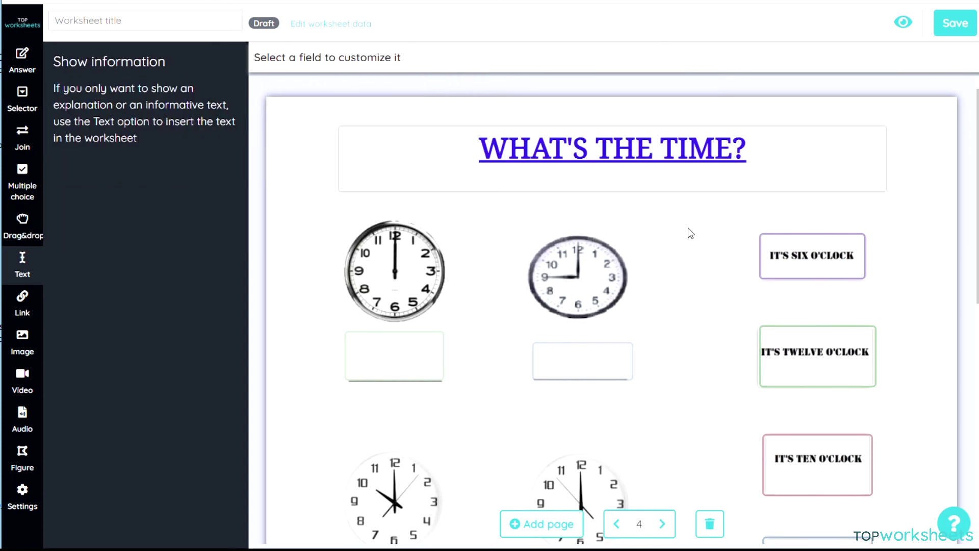
# Add a link to the Telling Time page below the clocks, reading 'CLICK HERE TO LEARN MORE ABOUT THE TIME'.
pyautogui.click(23, 301)
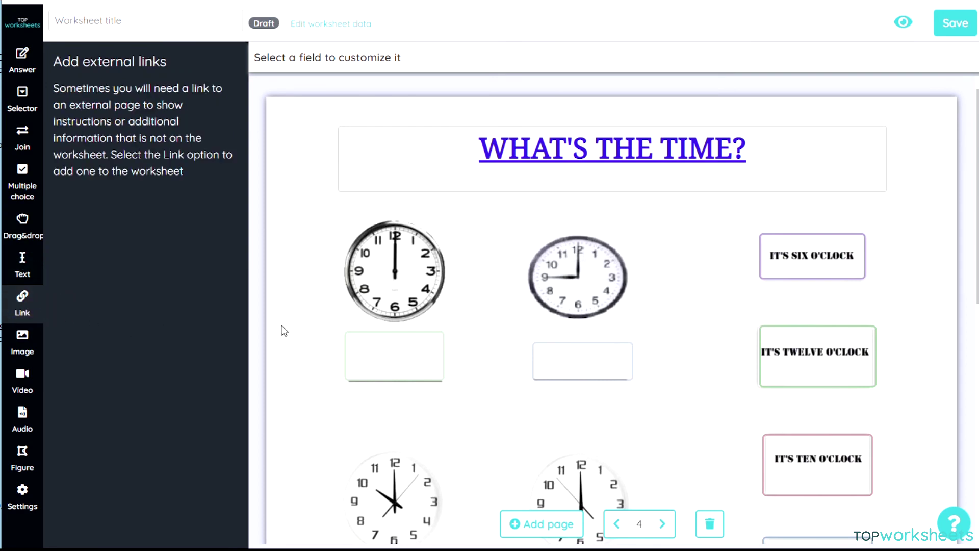
pyautogui.moveTo(974, 166); pyautogui.dragTo(970, 346)
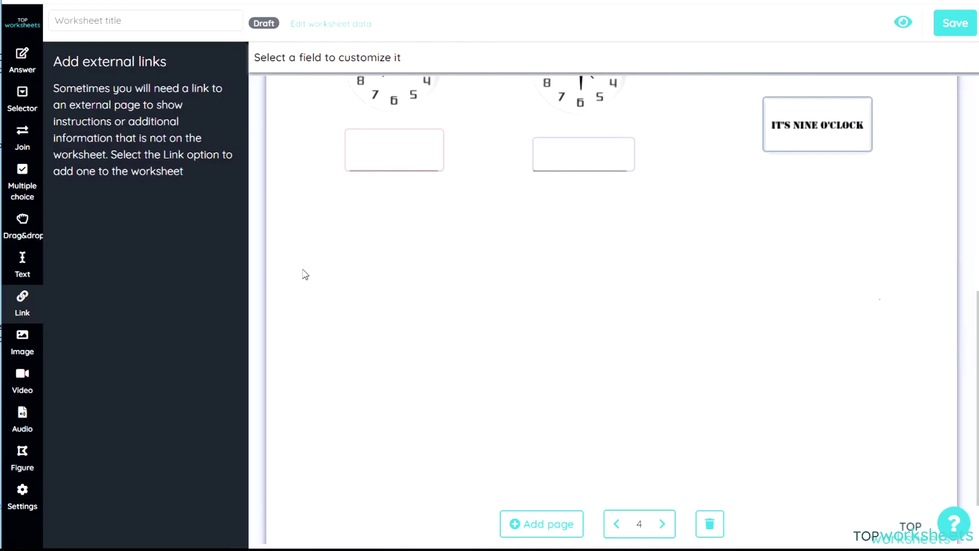
pyautogui.moveTo(318, 248)
pyautogui.mouseDown()
pyautogui.moveTo(415, 305)
pyautogui.moveTo(593, 341)
pyautogui.mouseUp()
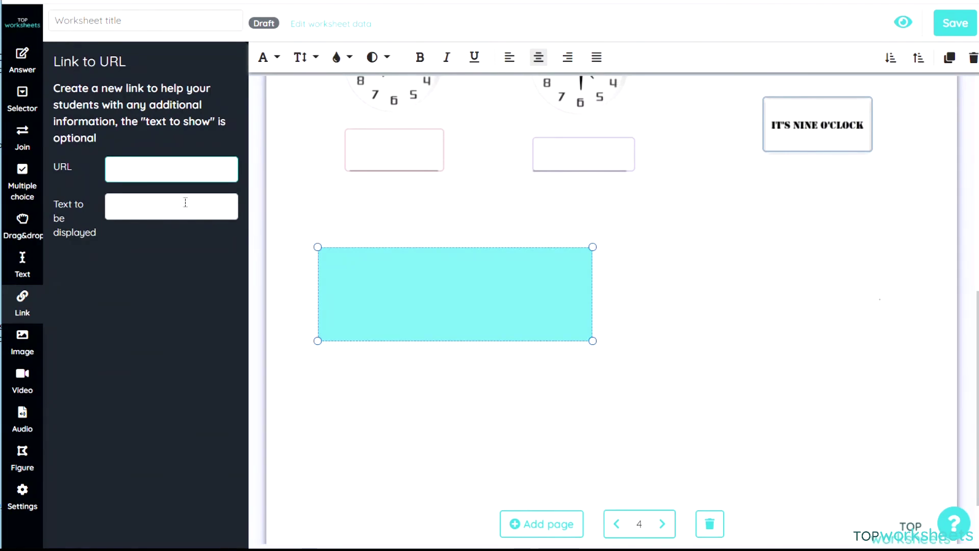
pyautogui.click(155, 172)
pyautogui.write('https://www.vocabulary.cl/Basic/Telling_Time.htm')
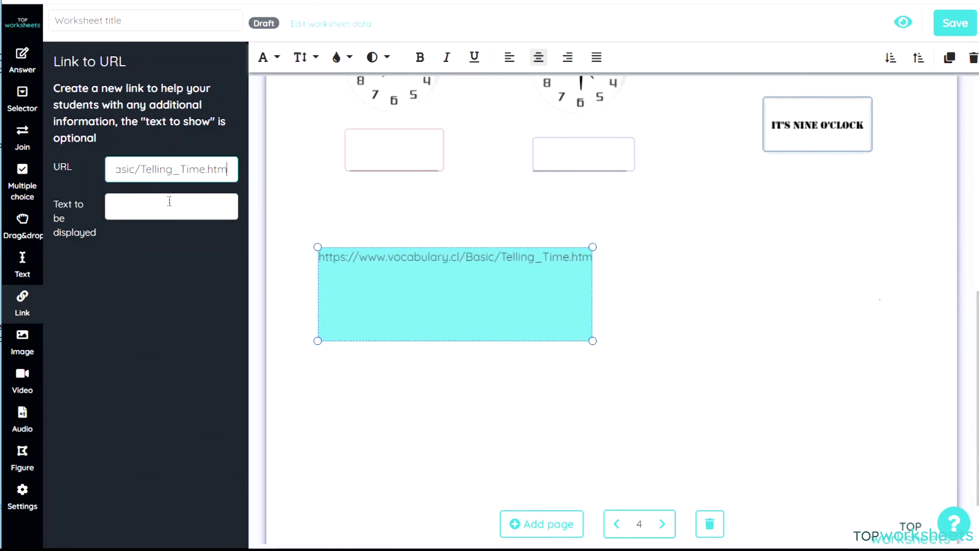
pyautogui.click(150, 202)
pyautogui.press('capslock')
pyautogui.write('CLICK')
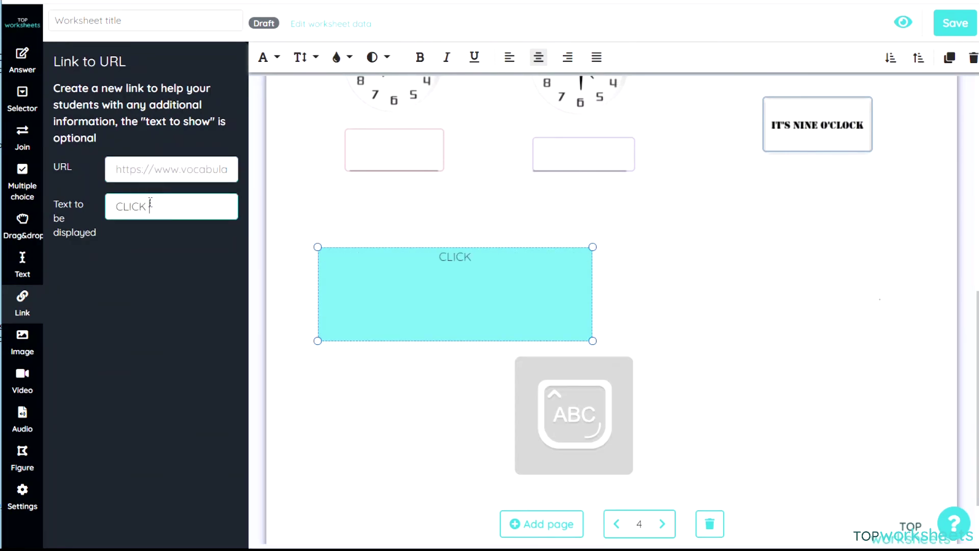
pyautogui.write(' HERE TO LEARN MORE ABOUT THE TIME')
# Style the link text in a serif font, large two-line size, red and bold.
pyautogui.click(269, 57)
pyautogui.click(316, 162)
pyautogui.click(304, 57)
pyautogui.click(327, 198)
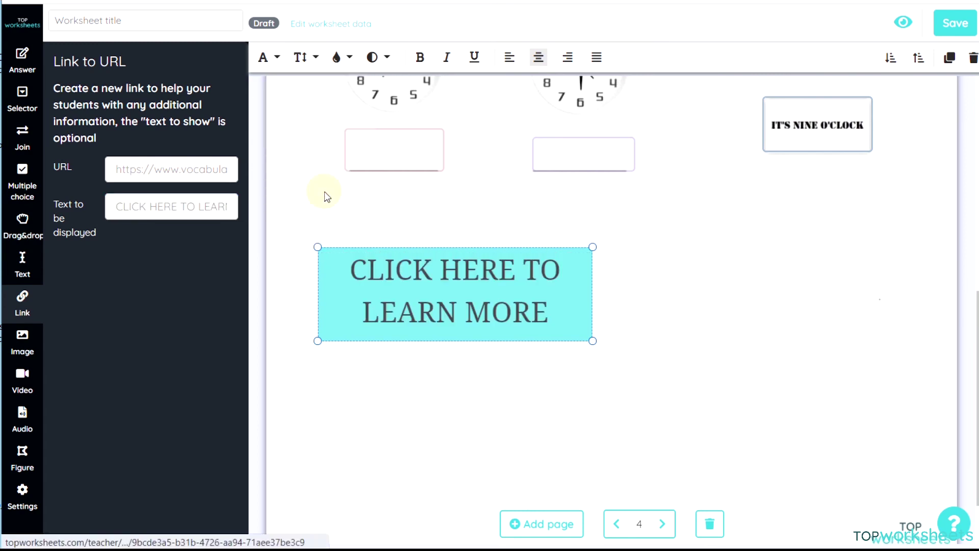
pyautogui.click(305, 57)
pyautogui.click(319, 156)
pyautogui.click(315, 179)
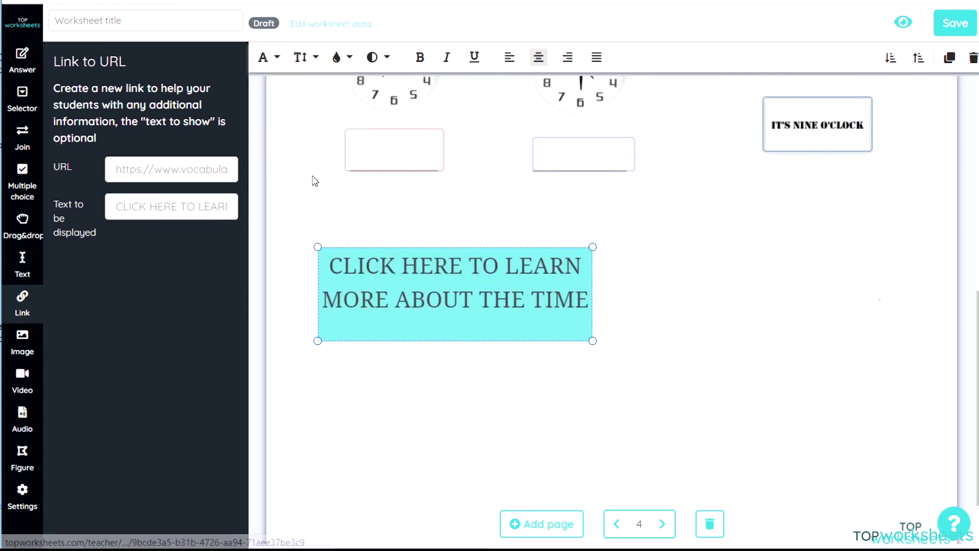
pyautogui.click(337, 57)
pyautogui.click(407, 97)
pyautogui.click(419, 57)
pyautogui.click(493, 355)
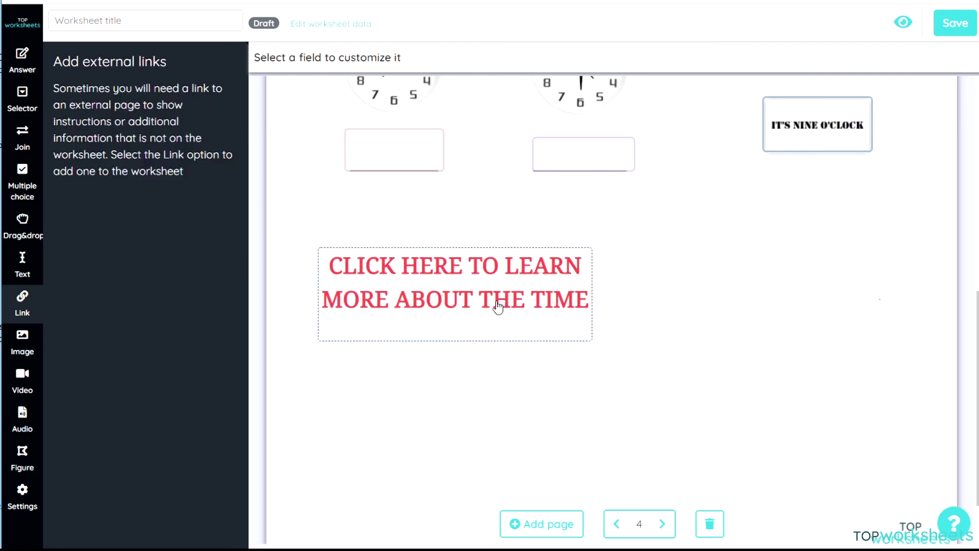
# Place the Good Luck comic image beside the link and enlarge it leftward and downward.
pyautogui.click(28, 356)
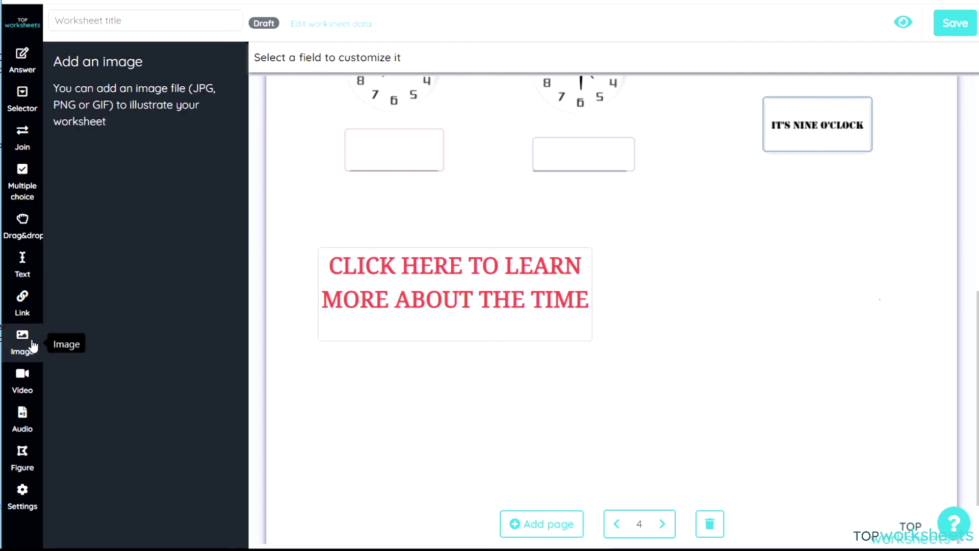
pyautogui.moveTo(681, 252); pyautogui.dragTo(909, 388)
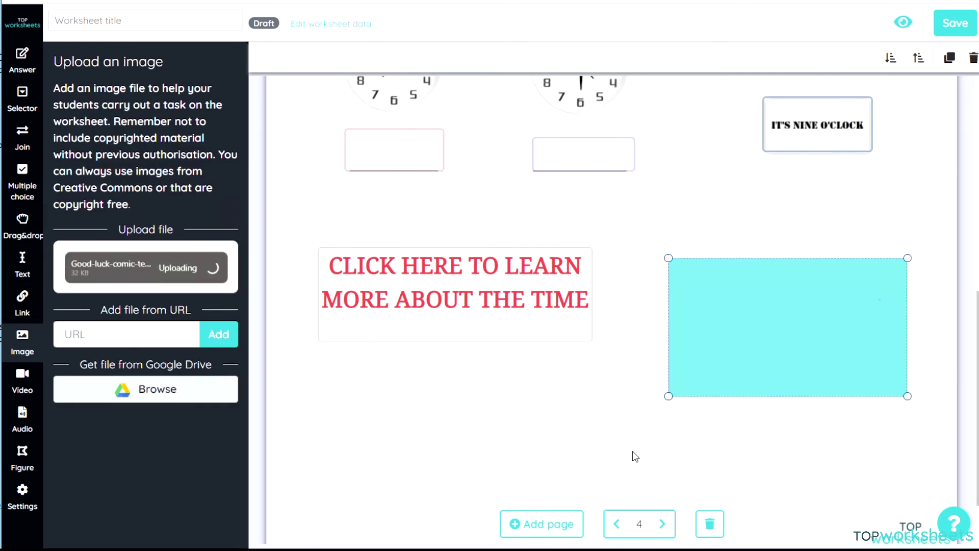
pyautogui.moveTo(669, 397); pyautogui.dragTo(612, 425)
pyautogui.click(499, 464)
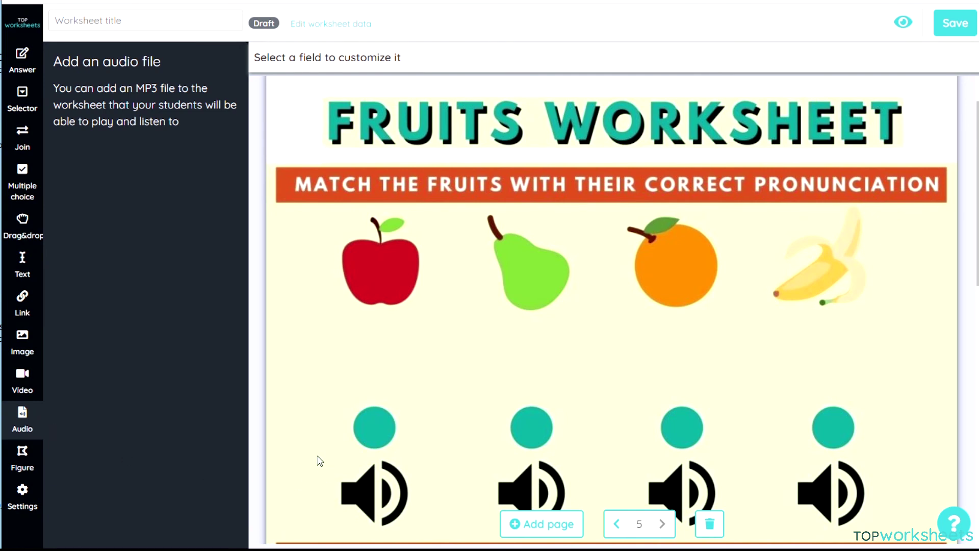
# Record voice pronunciations into both fruit speaker audio boxes.
pyautogui.moveTo(318, 451); pyautogui.dragTo(434, 534)
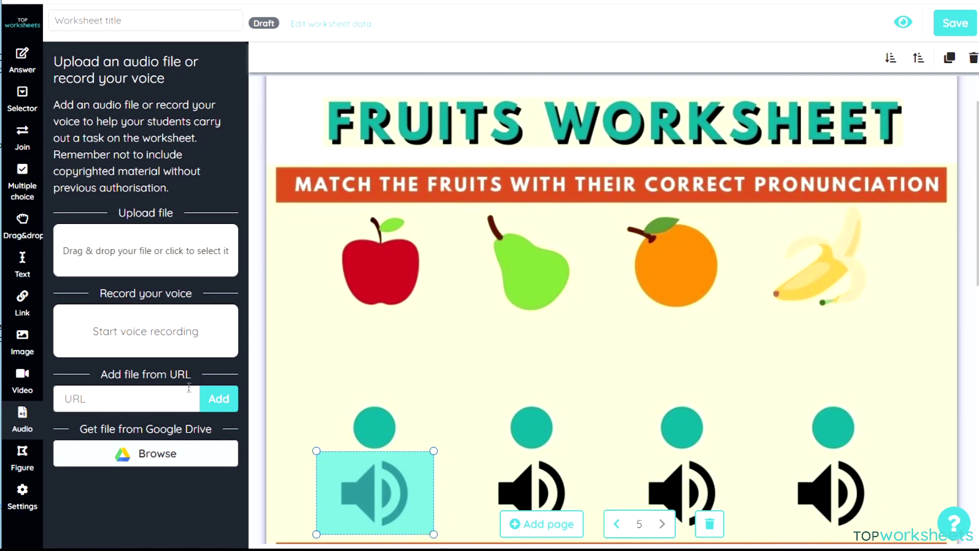
pyautogui.click(135, 339)
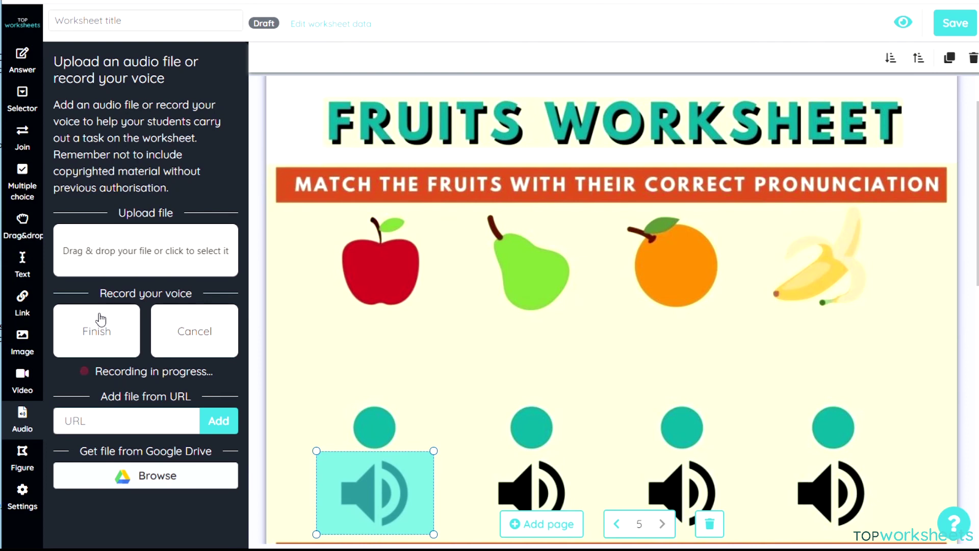
pyautogui.click(100, 317)
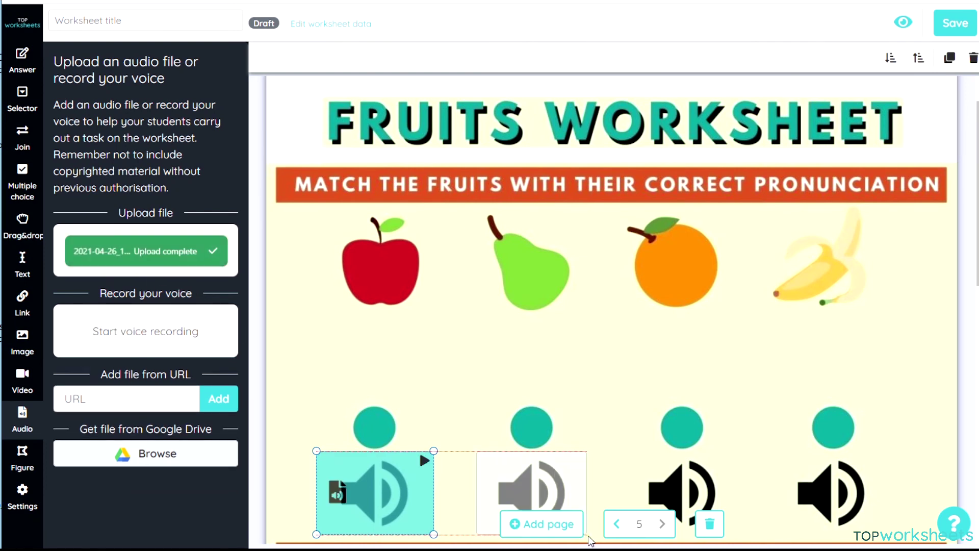
pyautogui.click(532, 484)
pyautogui.click(125, 337)
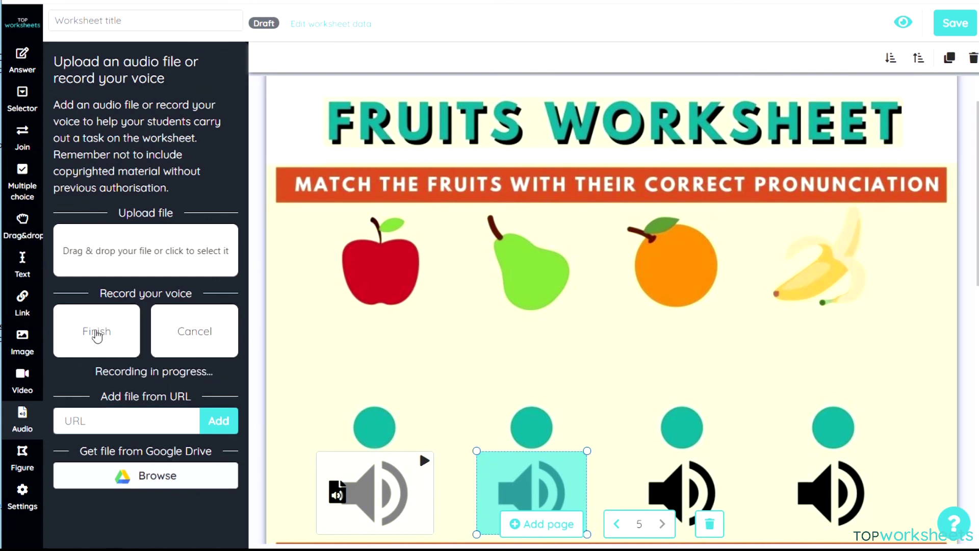
pyautogui.click(96, 334)
# Join the first circle to the banana and the second circle to the apple.
pyautogui.click(22, 135)
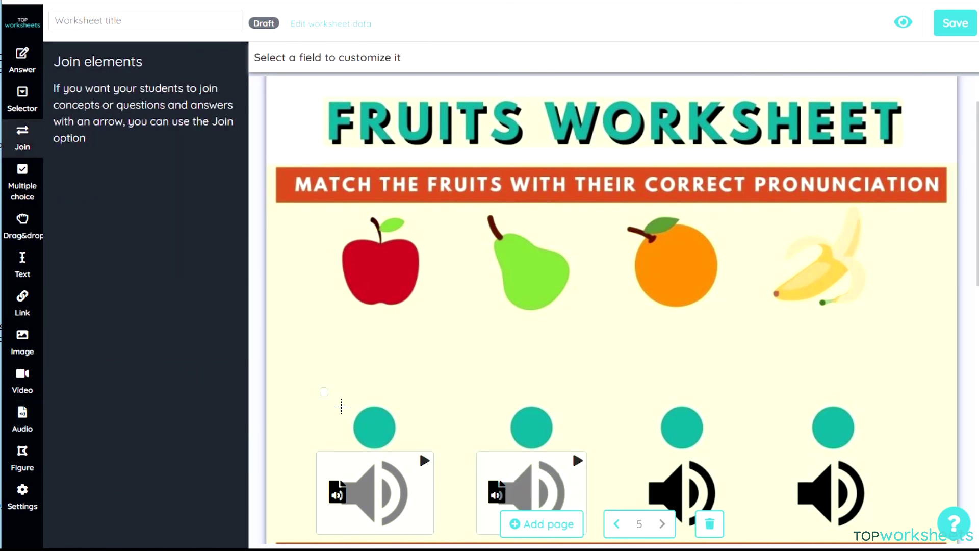
pyautogui.moveTo(320, 388); pyautogui.dragTo(426, 450)
pyautogui.moveTo(763, 202); pyautogui.dragTo(891, 324)
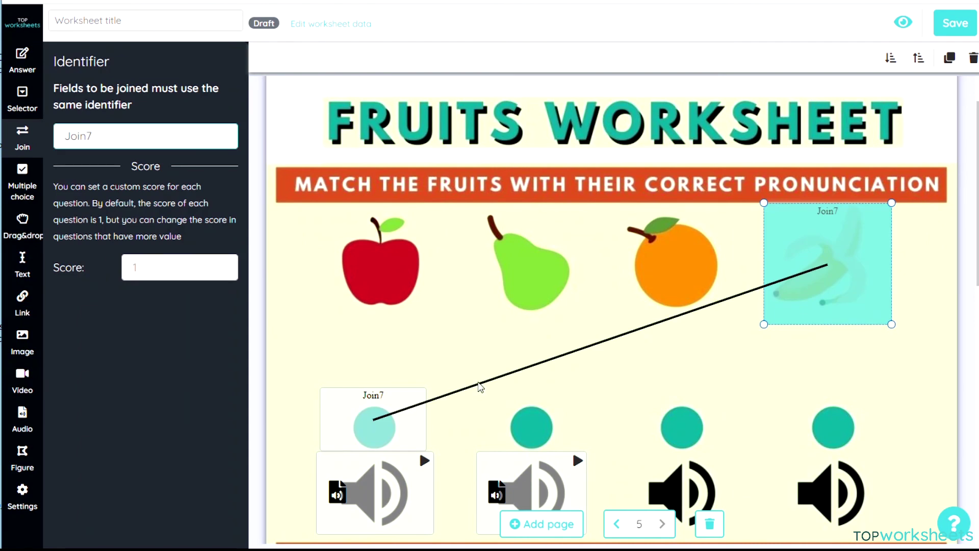
pyautogui.moveTo(476, 381); pyautogui.dragTo(586, 450)
pyautogui.moveTo(316, 206); pyautogui.dragTo(452, 310)
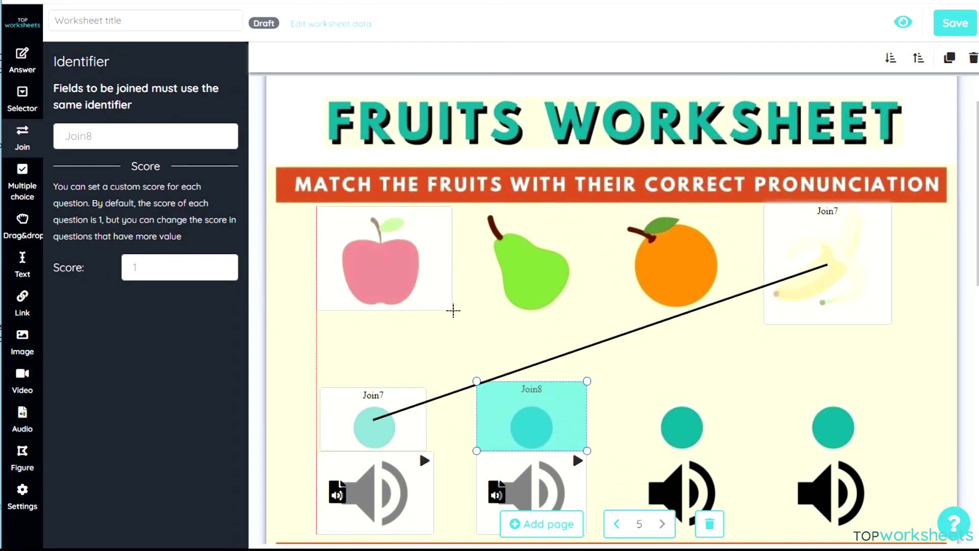
pyautogui.click(518, 347)
pyautogui.moveTo(975, 150); pyautogui.dragTo(975, 392)
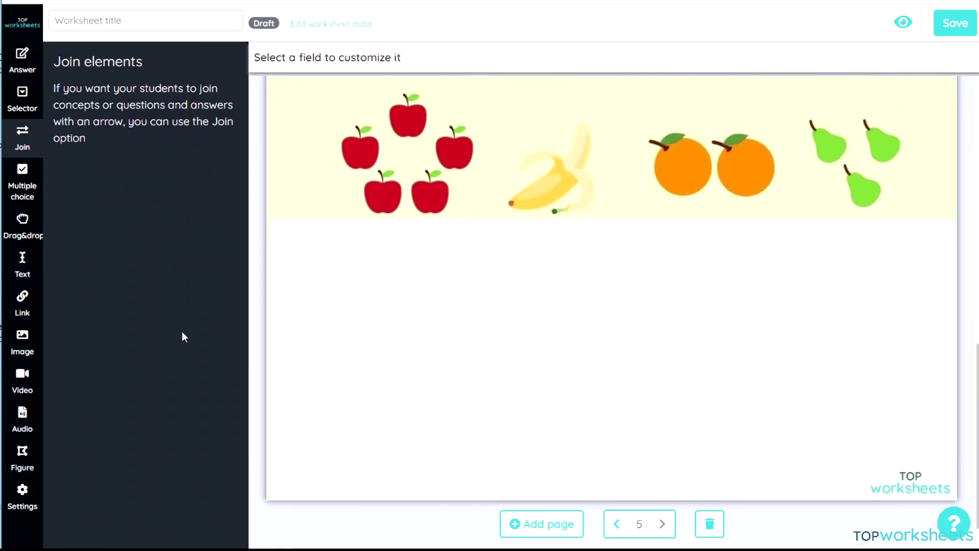
# Embed the pasted Fruits Vocabulary YouTube video in a box below the fruit pictures.
pyautogui.click(31, 389)
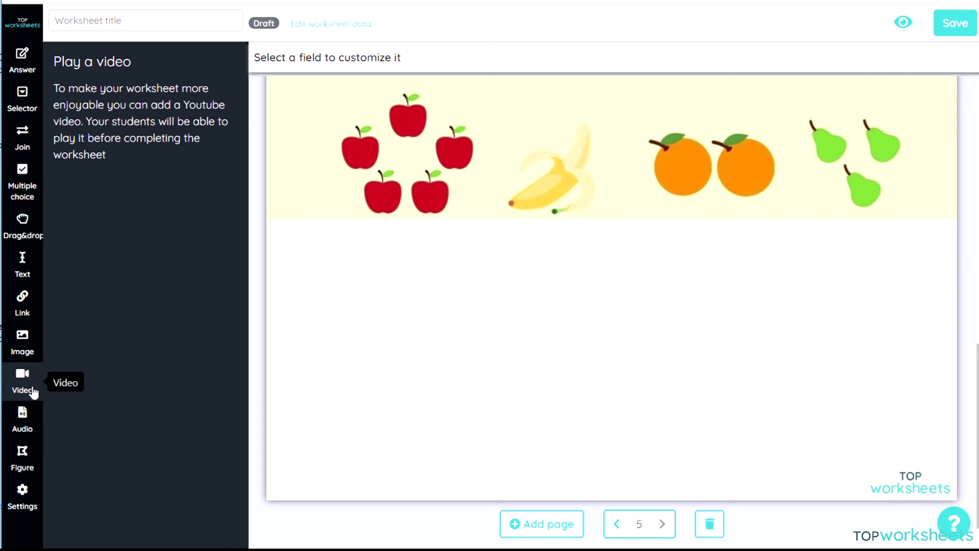
pyautogui.moveTo(366, 253); pyautogui.dragTo(878, 455)
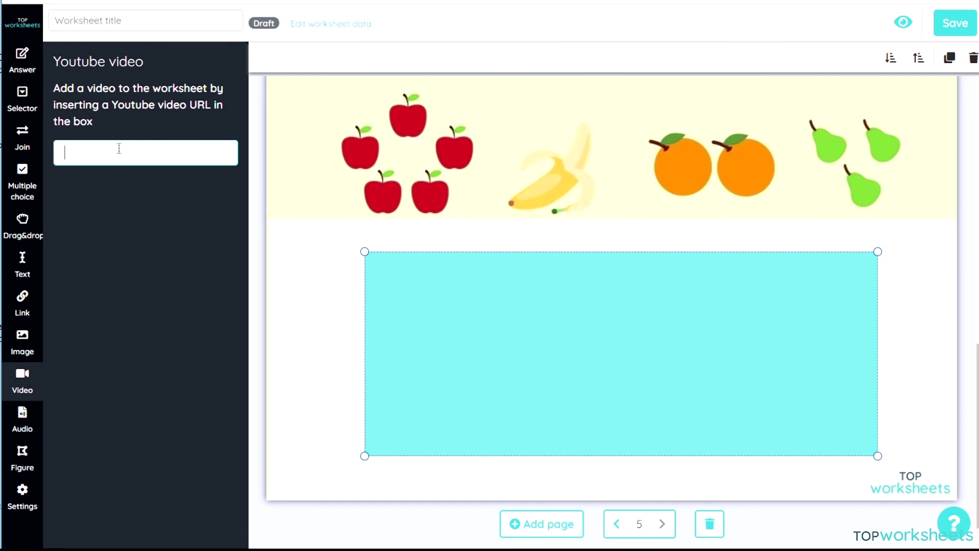
pyautogui.hotkey('ctrl', 'v')
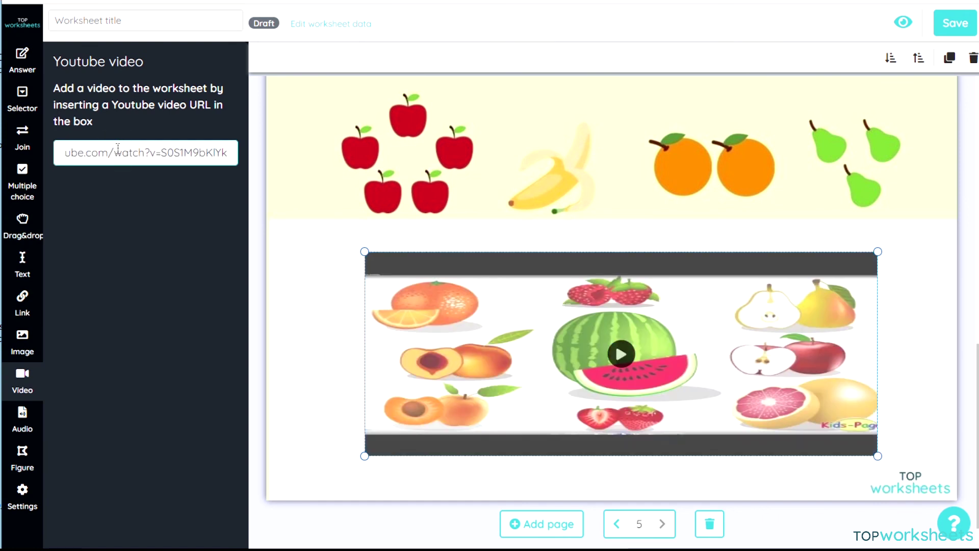
pyautogui.click(662, 482)
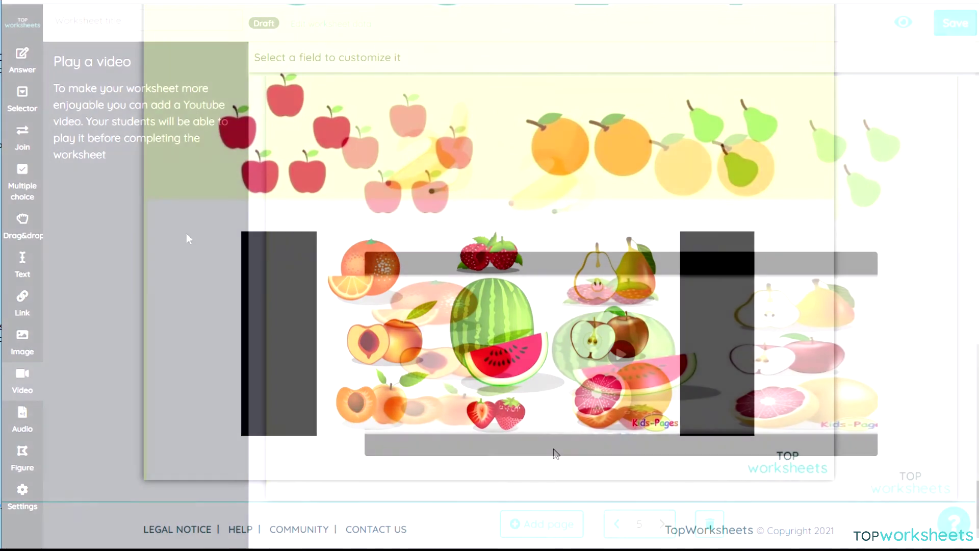
# Draw a diamond left of the video with a semi-transparent pink fill.
pyautogui.click(25, 459)
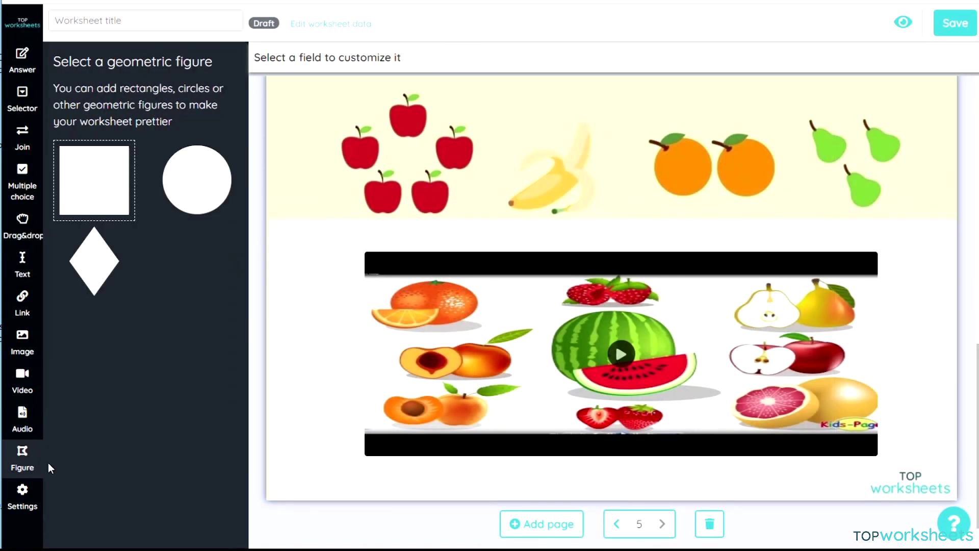
pyautogui.click(94, 265)
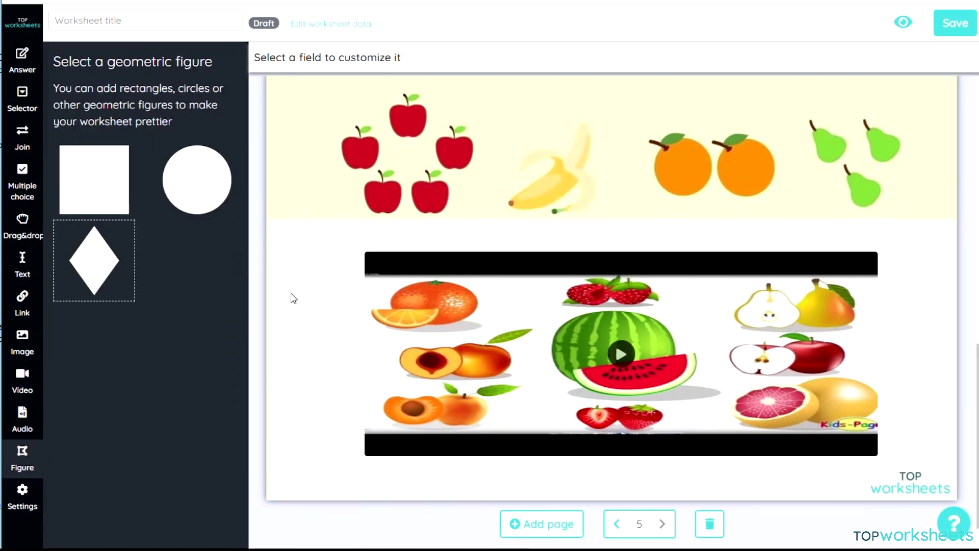
pyautogui.moveTo(289, 291); pyautogui.dragTo(339, 416)
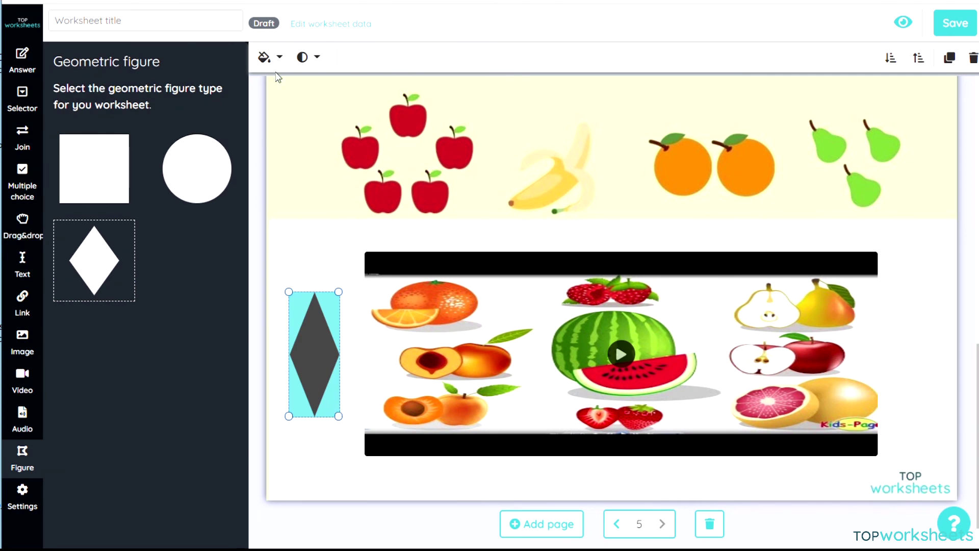
pyautogui.click(267, 57)
pyautogui.click(378, 95)
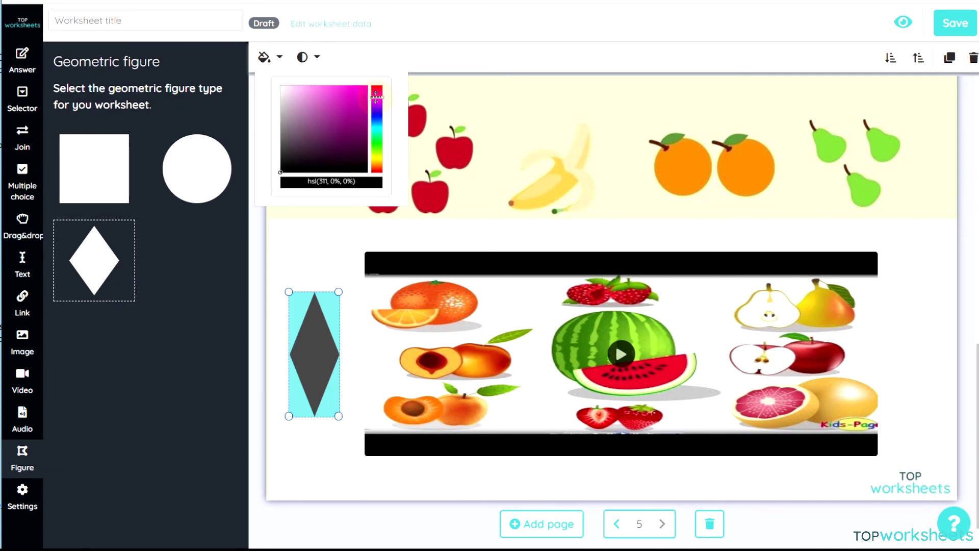
pyautogui.click(321, 94)
pyautogui.click(313, 57)
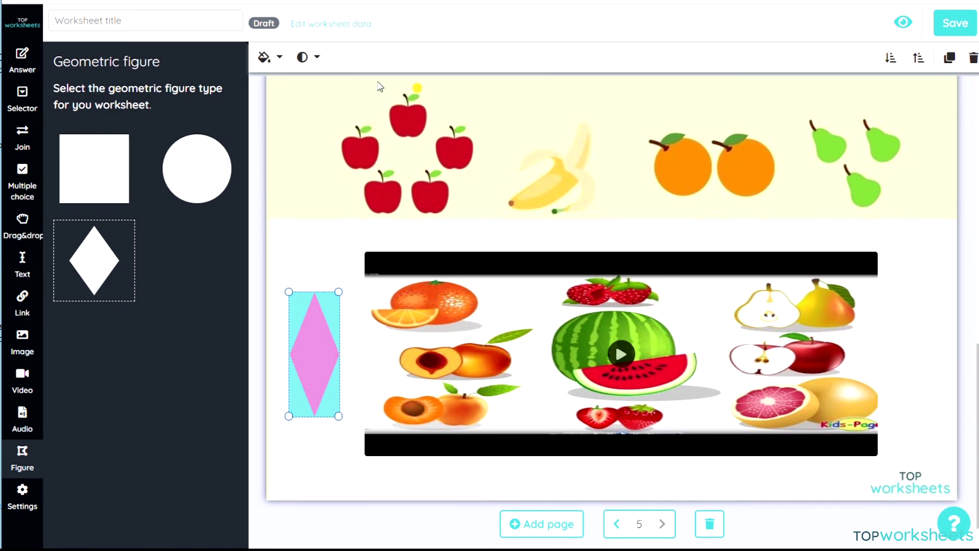
pyautogui.moveTo(382, 85); pyautogui.dragTo(460, 87)
pyautogui.click(169, 360)
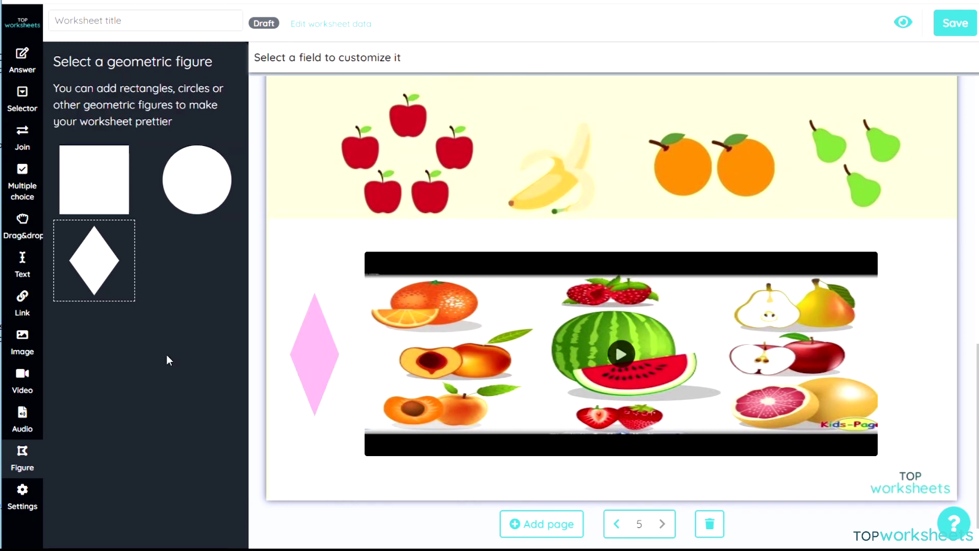
# Tick Ignore punctuation under Autograding rules in the worksheet Settings.
pyautogui.click(22, 495)
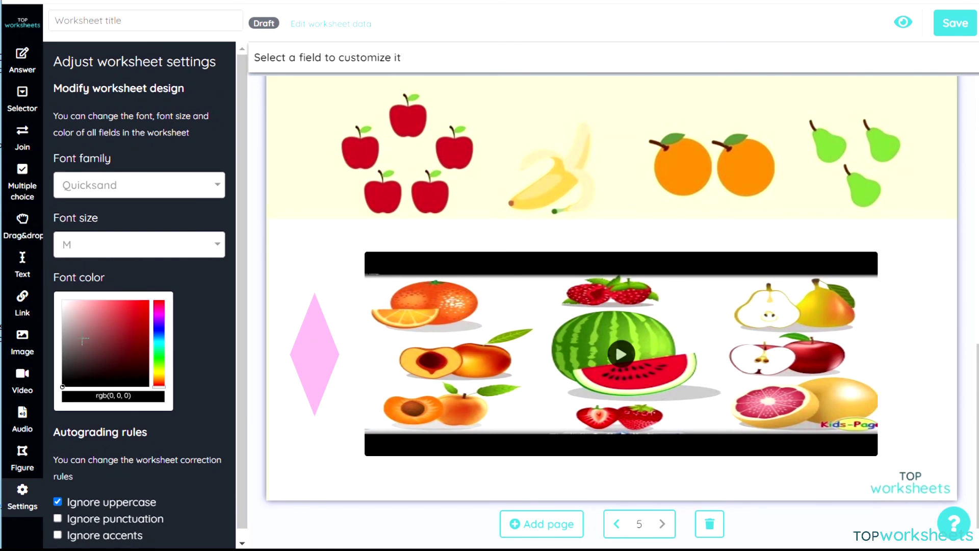
pyautogui.scroll(-1, 201, 376)
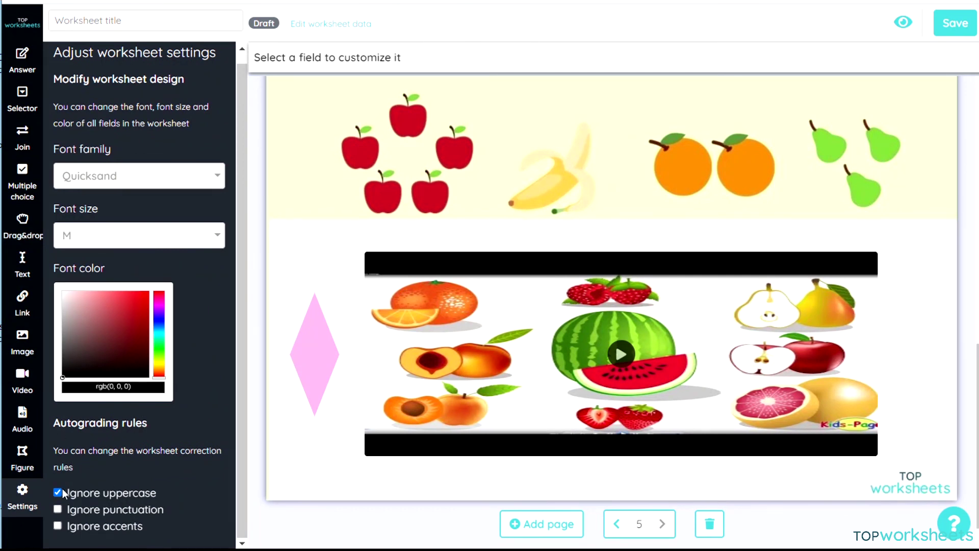
pyautogui.click(57, 508)
# Title the worksheet 'English Vocabulary' and set subject English language, matter Vocabulary.
pyautogui.click(147, 23)
pyautogui.write('Engl')
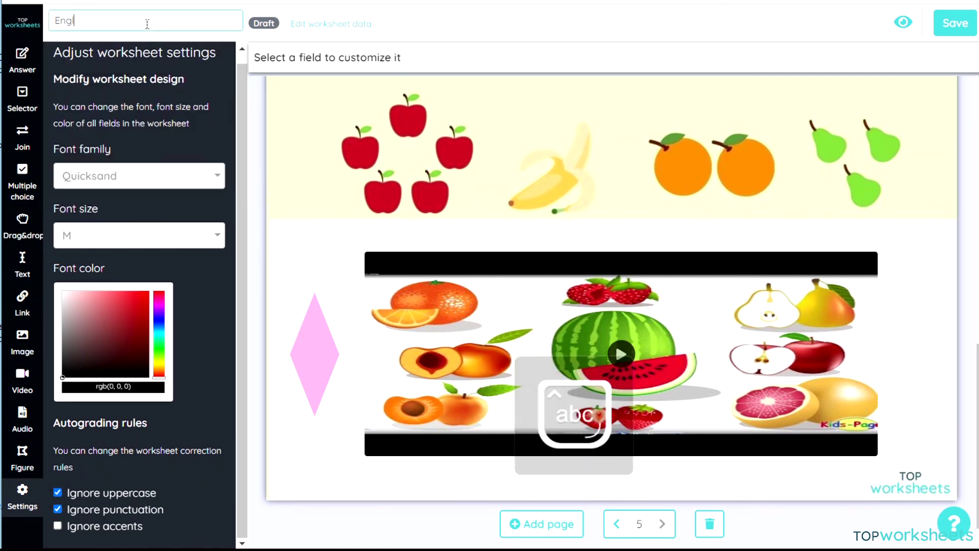
pyautogui.write('ish Vocabulary')
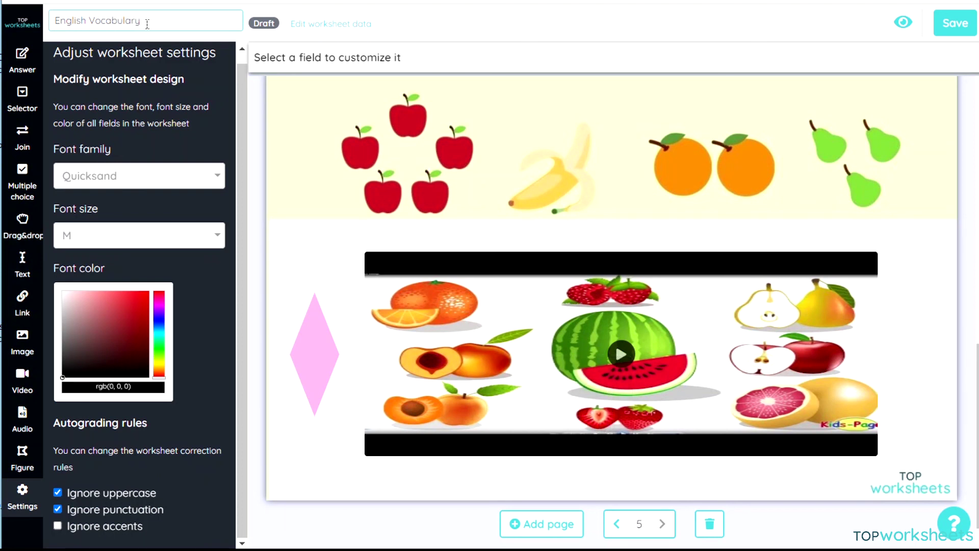
pyautogui.click(955, 23)
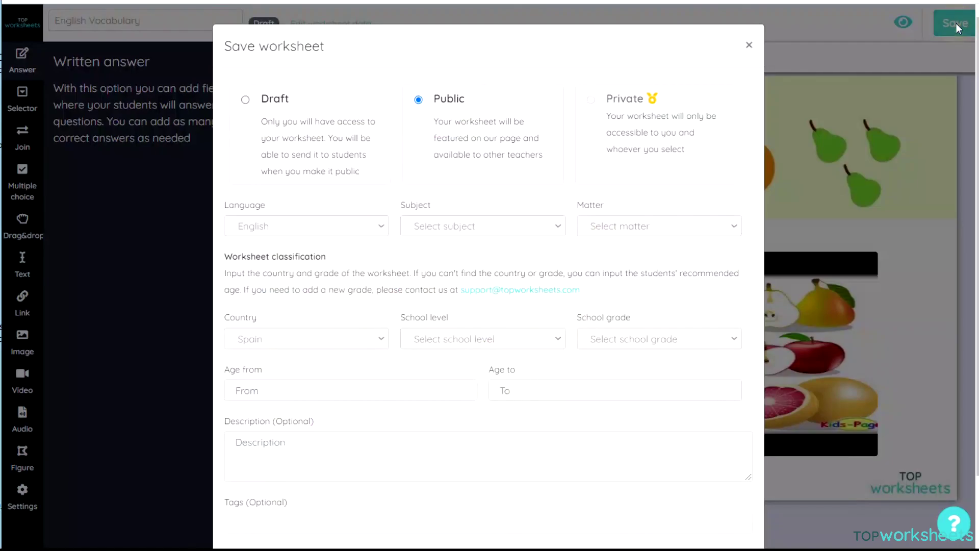
pyautogui.click(410, 232)
pyautogui.click(453, 270)
pyautogui.click(611, 233)
pyautogui.scroll(-3, 739, 314)
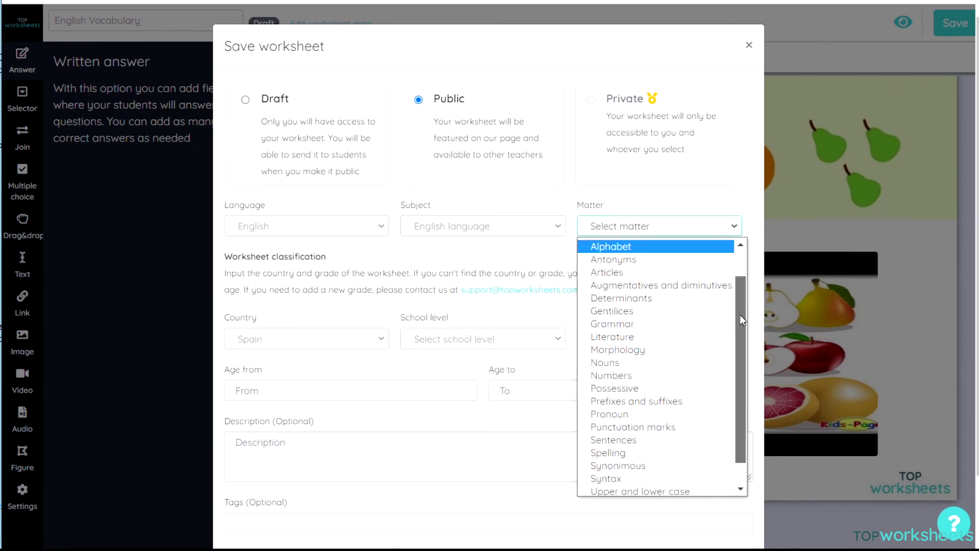
pyautogui.scroll(-2, 629, 497)
pyautogui.click(629, 497)
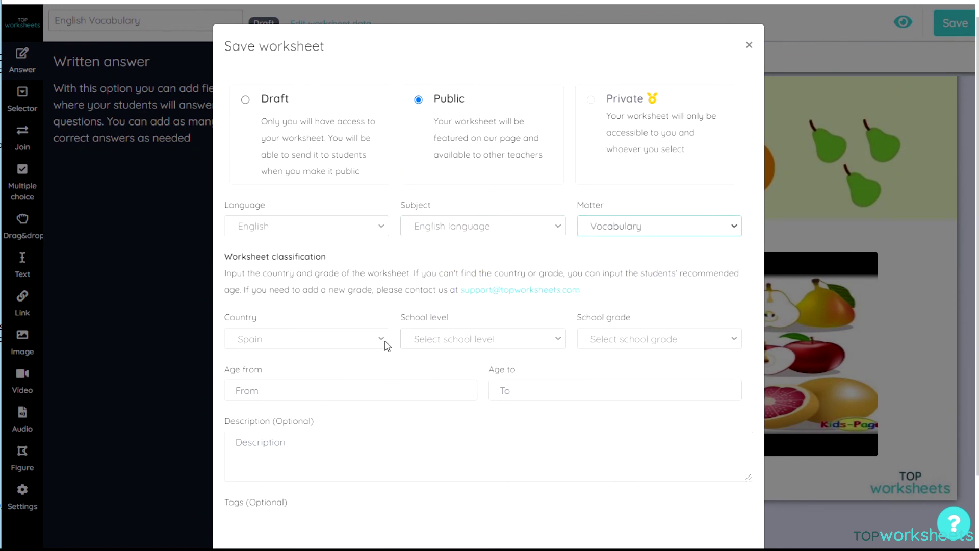
# Set school level Educación Primaria, grade 1º Primaria, and add tags english and fruits.
pyautogui.click(508, 340)
pyautogui.click(500, 383)
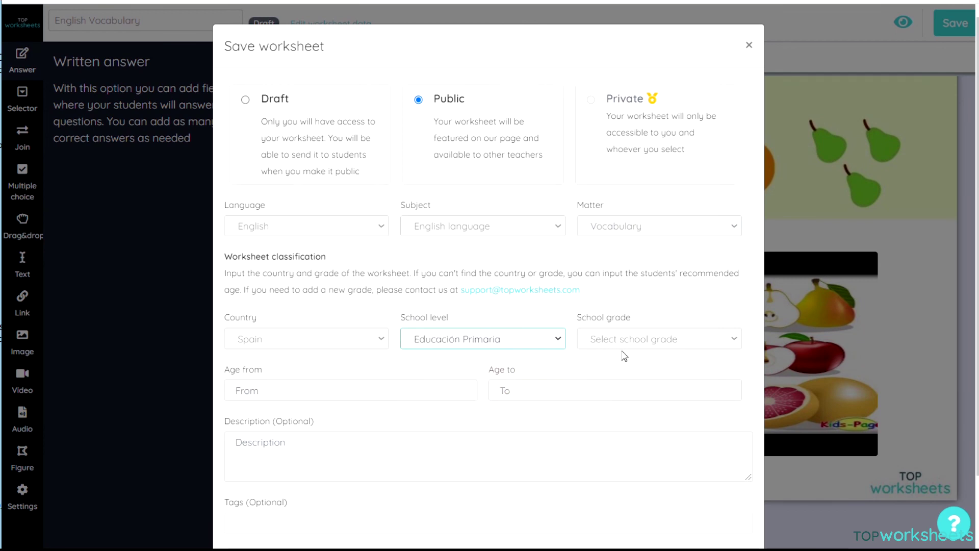
pyautogui.click(633, 343)
pyautogui.click(632, 371)
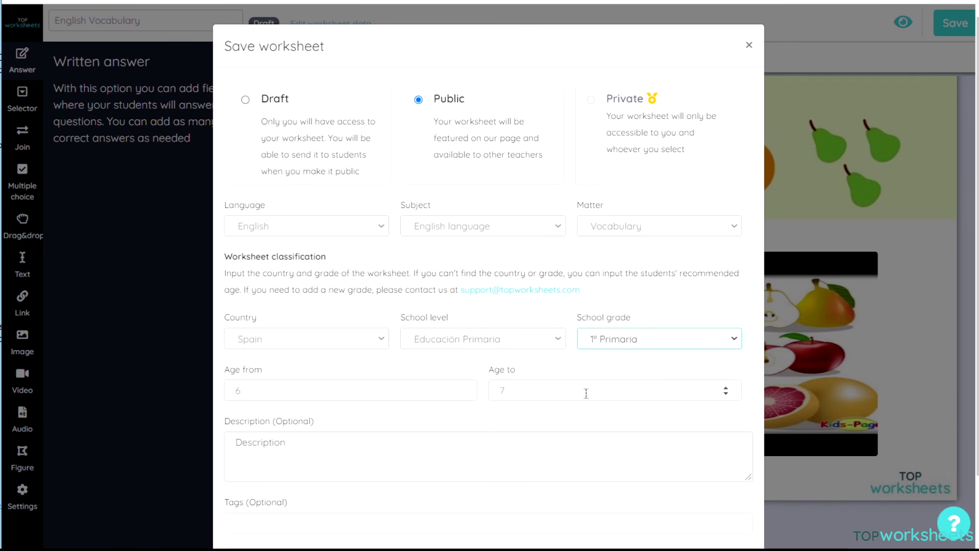
pyautogui.scroll(-3, 350, 420)
pyautogui.click(303, 447)
pyautogui.write('#e')
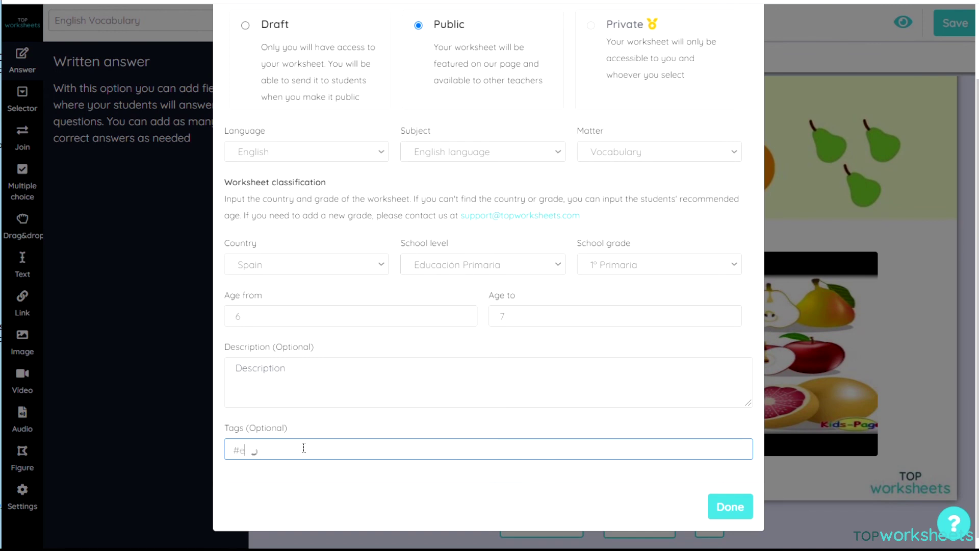
pyautogui.write('nglish ')
pyautogui.write('#fruits')
# Confirm the Save worksheet details with Done so saving begins.
pyautogui.click(711, 506)
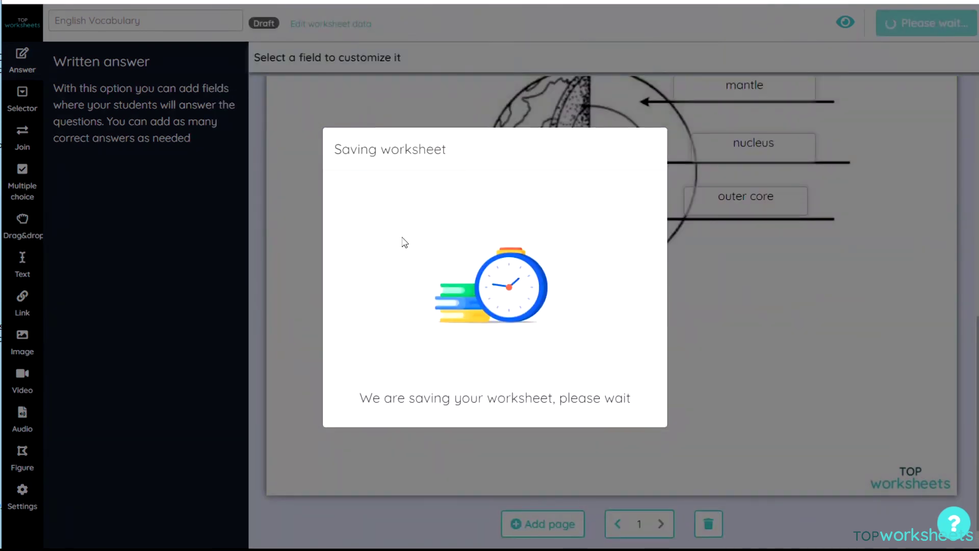